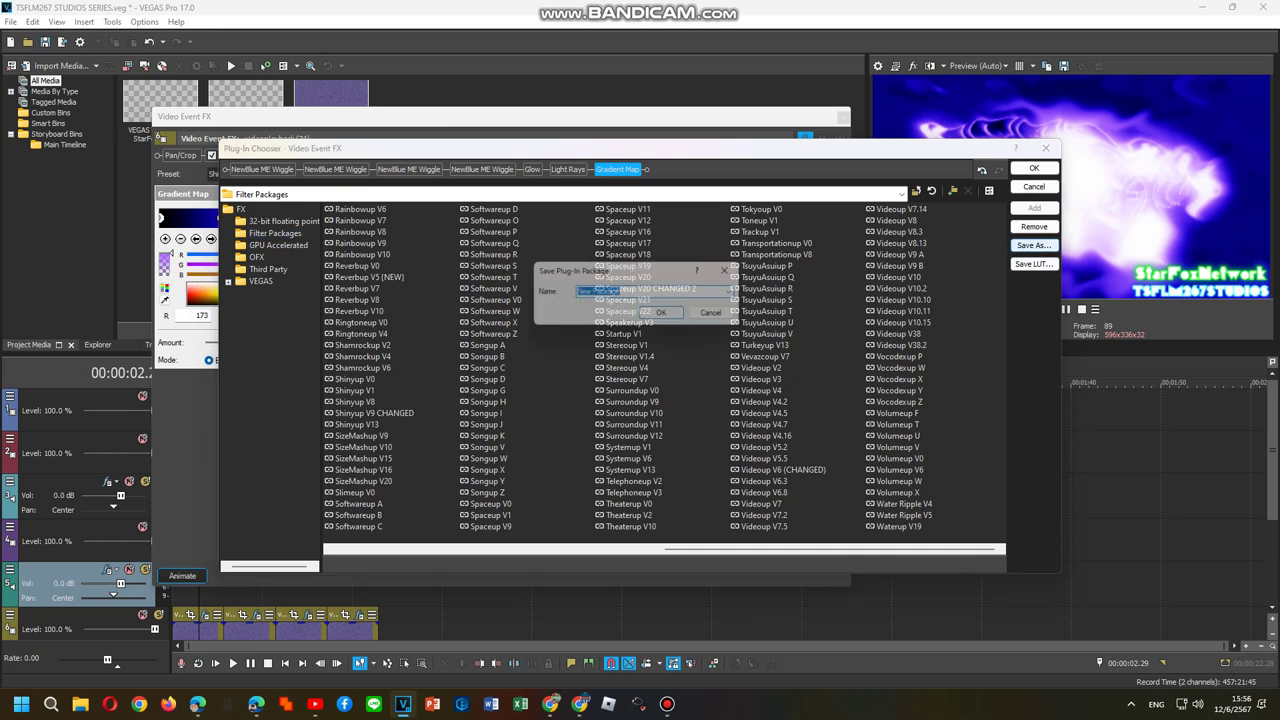
- Save the current effect chain as a plug-in package named Shinyup B and close the effect windows
{"action": "type", "text": "Shinyup"}
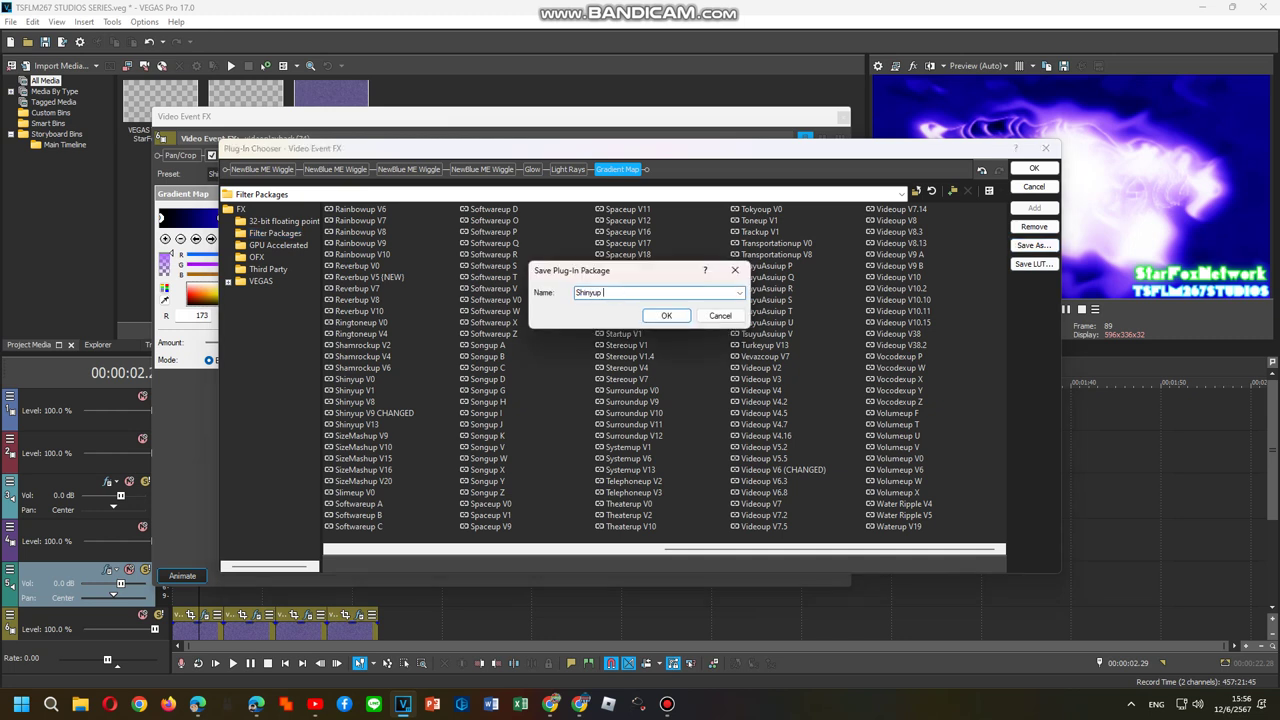
{"action": "type", "text": " B"}
{"action": "left_click", "coordinate": [666, 315]}
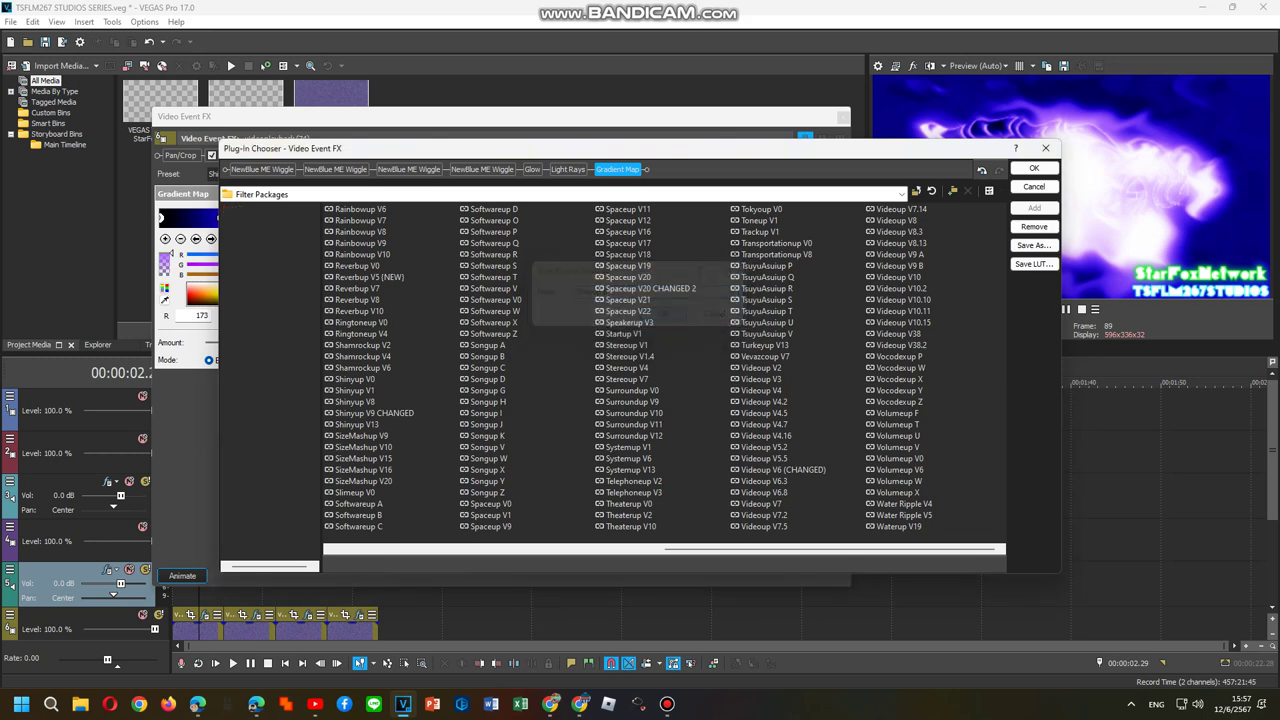
{"action": "left_click", "coordinate": [1046, 148]}
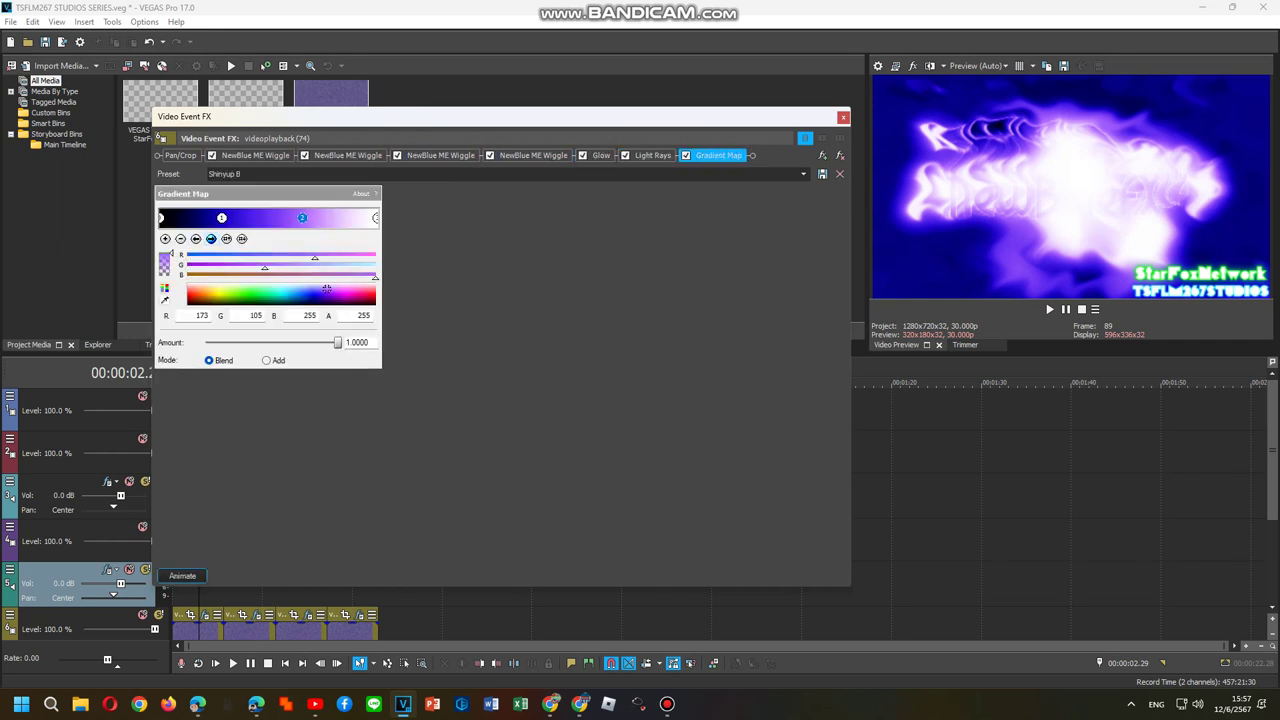
{"action": "key", "text": "Escape"}
- Open the video event effects of the second clip and apply the Videoup V10 preset to the first Wiggle effect
{"action": "right_click", "coordinate": [250, 630]}
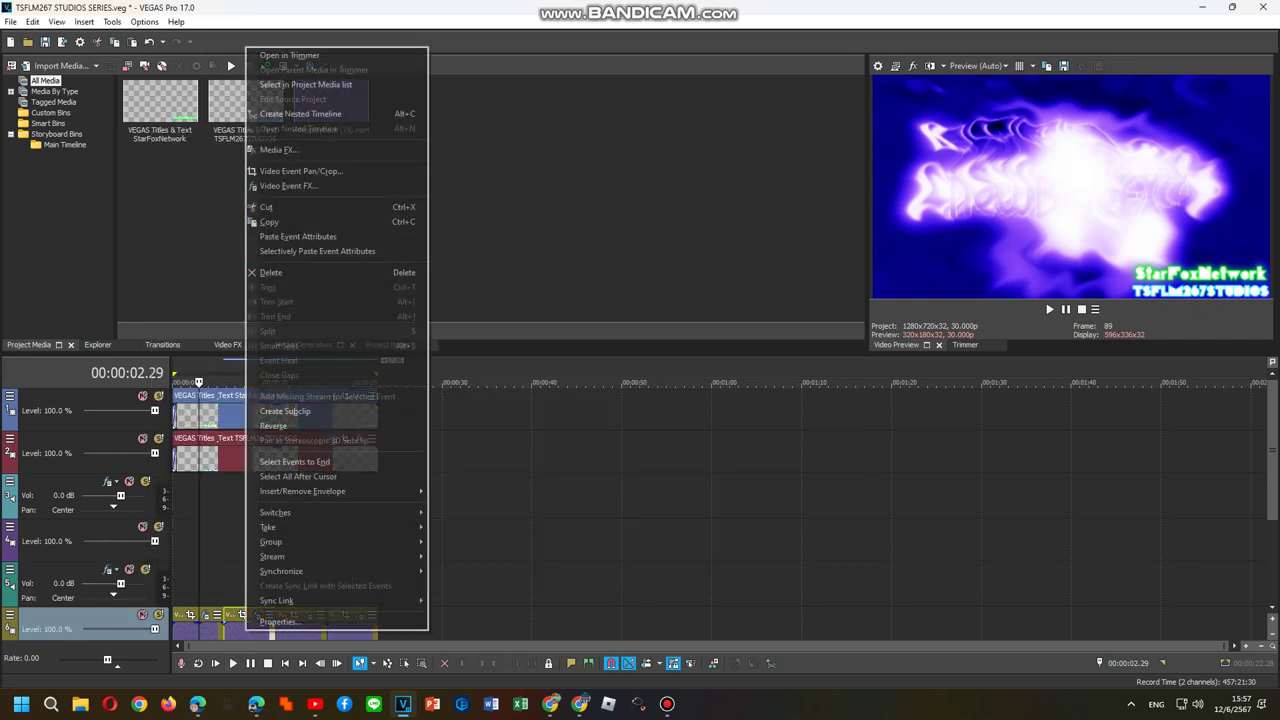
{"action": "left_click", "coordinate": [288, 186]}
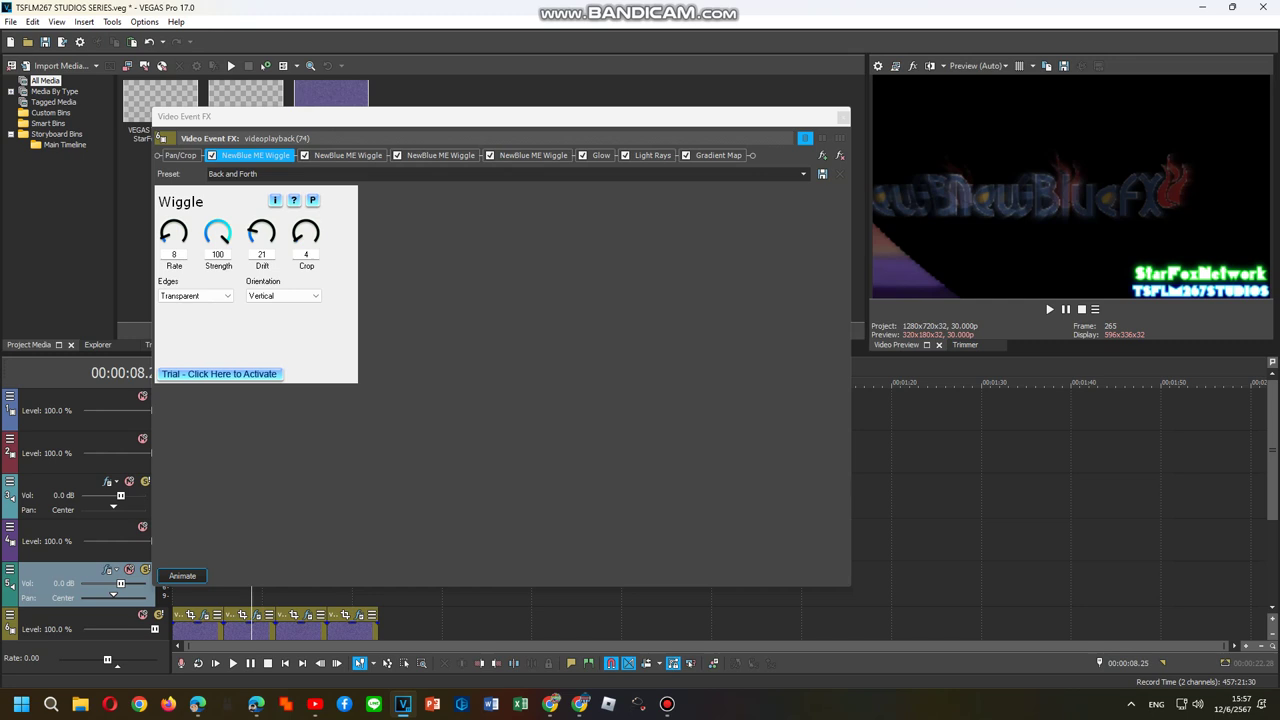
{"action": "key", "text": "alt+Down"}
{"action": "key", "text": "Return"}
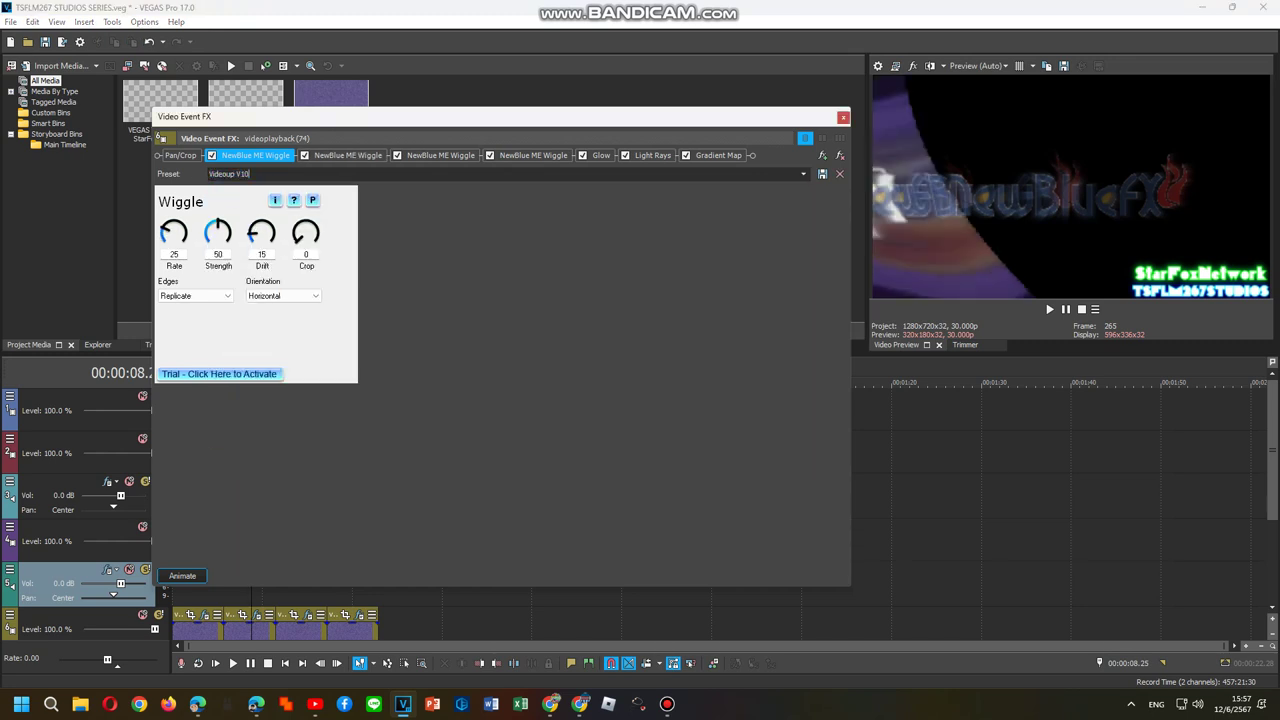
- Apply the Printup V2 B preset to the second Wiggle effect in the chain
{"action": "left_click", "coordinate": [348, 155]}
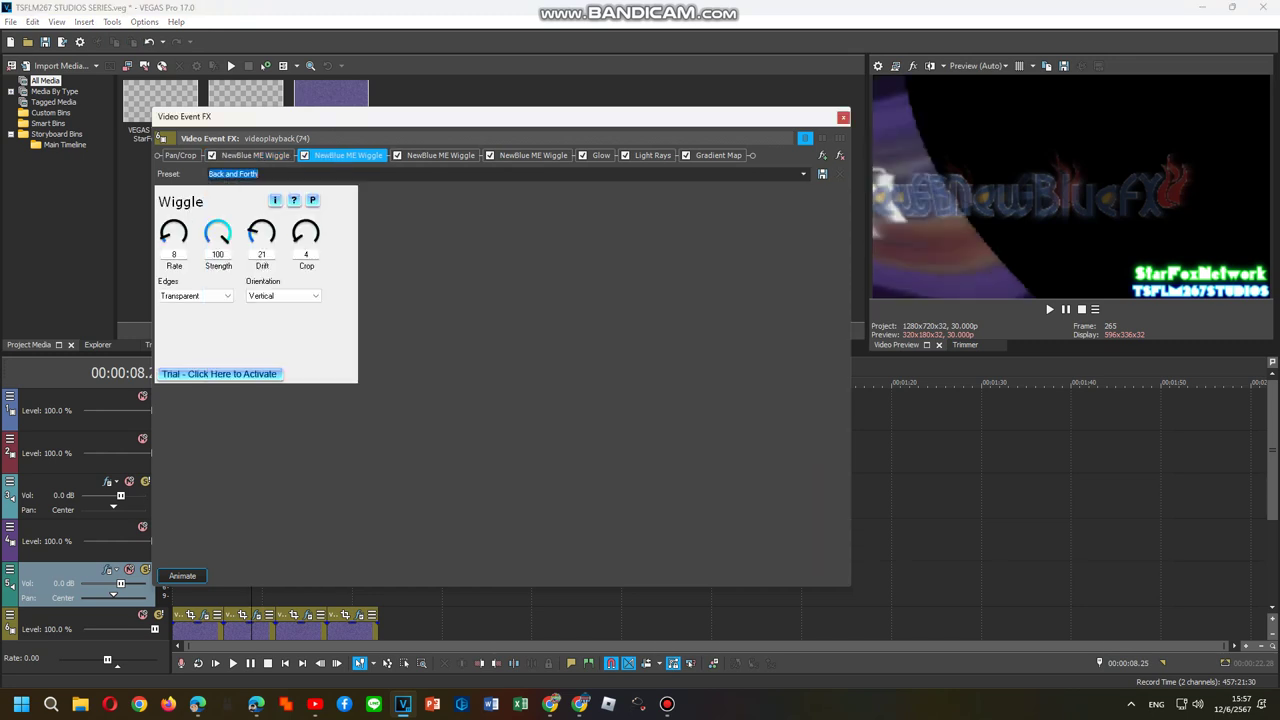
{"action": "key", "text": "alt+Down"}
{"action": "key", "text": "Down"}
{"action": "key", "text": "Down"}
{"action": "key", "text": "Down"}
{"action": "key", "text": "Down"}
{"action": "key", "text": "Down"}
{"action": "key", "text": "Down"}
{"action": "key", "text": "Down"}
{"action": "key", "text": "Down"}
{"action": "key", "text": "Down"}
{"action": "key", "text": "Down"}
{"action": "key", "text": "Down"}
{"action": "key", "text": "Down"}
{"action": "key", "text": "Down"}
{"action": "key", "text": "Down"}
{"action": "key", "text": "Down"}
{"action": "key", "text": "Down"}
{"action": "key", "text": "Return"}
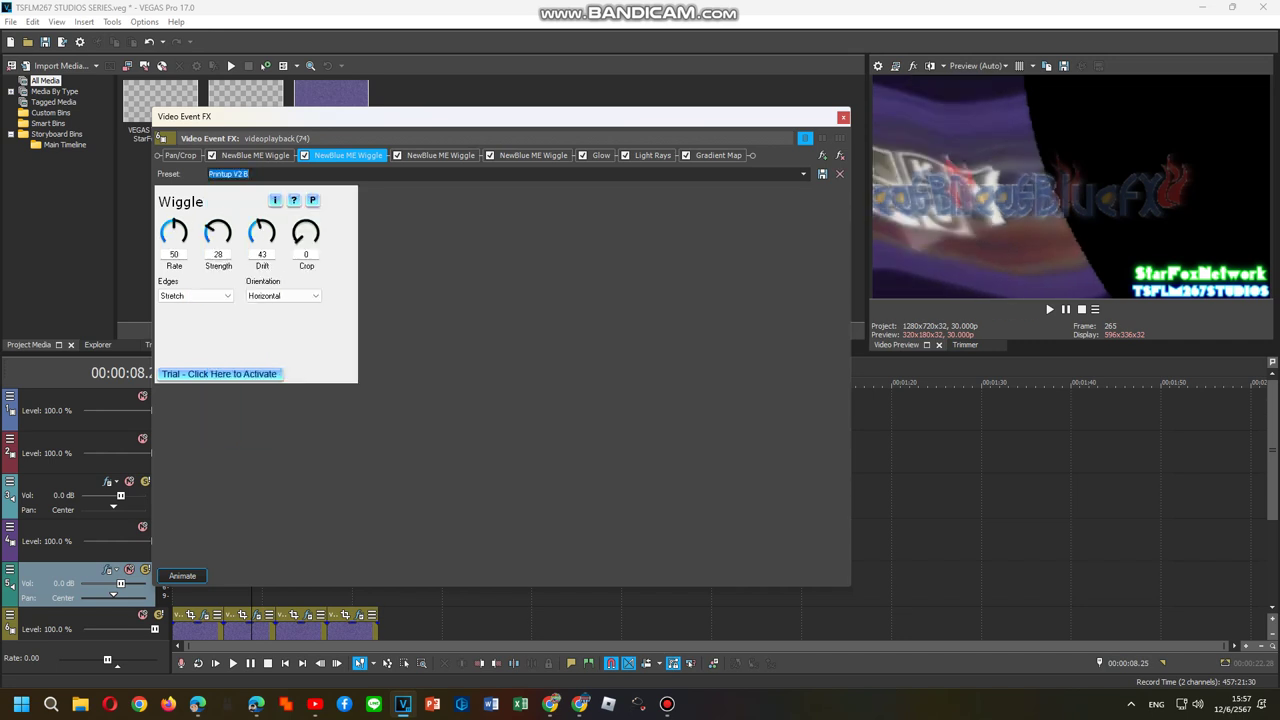
- Apply the SizeMashup V16 preset to the third Wiggle effect in the chain
{"action": "left_click", "coordinate": [441, 155]}
{"action": "left_click", "coordinate": [803, 174]}
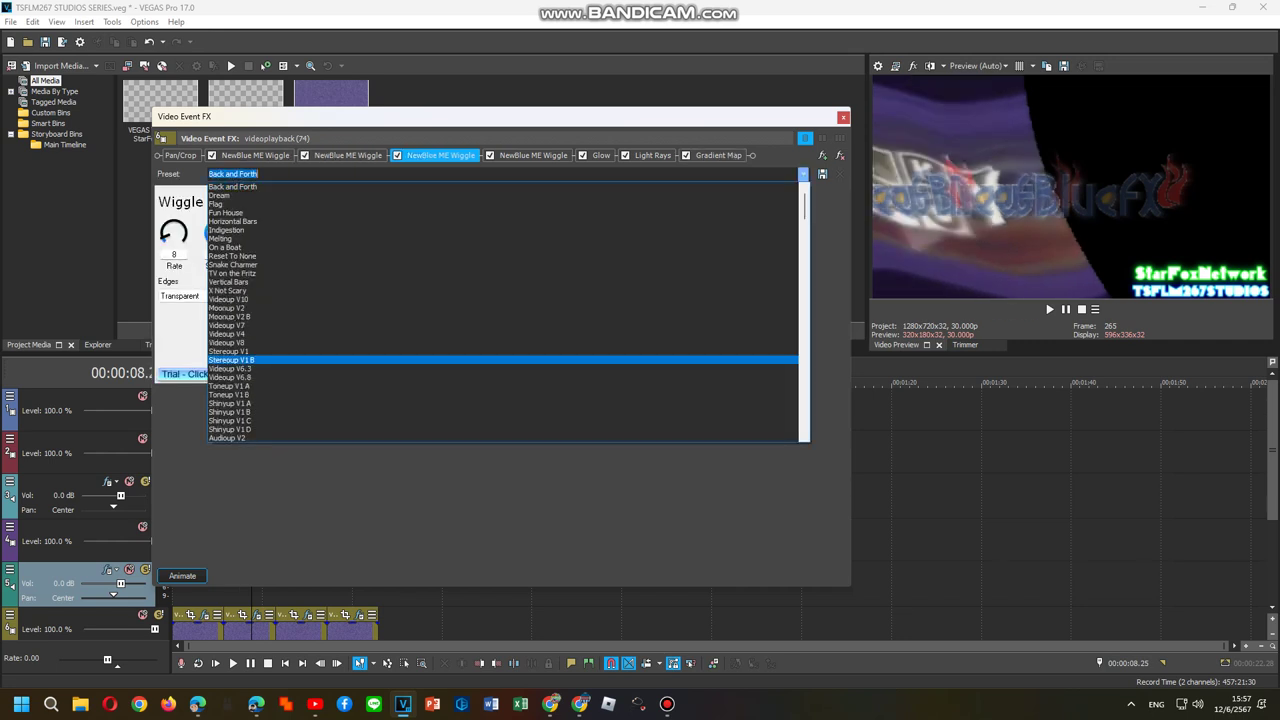
{"action": "key", "text": "Down"}
{"action": "key", "text": "Down"}
{"action": "key", "text": "Down"}
{"action": "key", "text": "Down"}
{"action": "key", "text": "Return"}
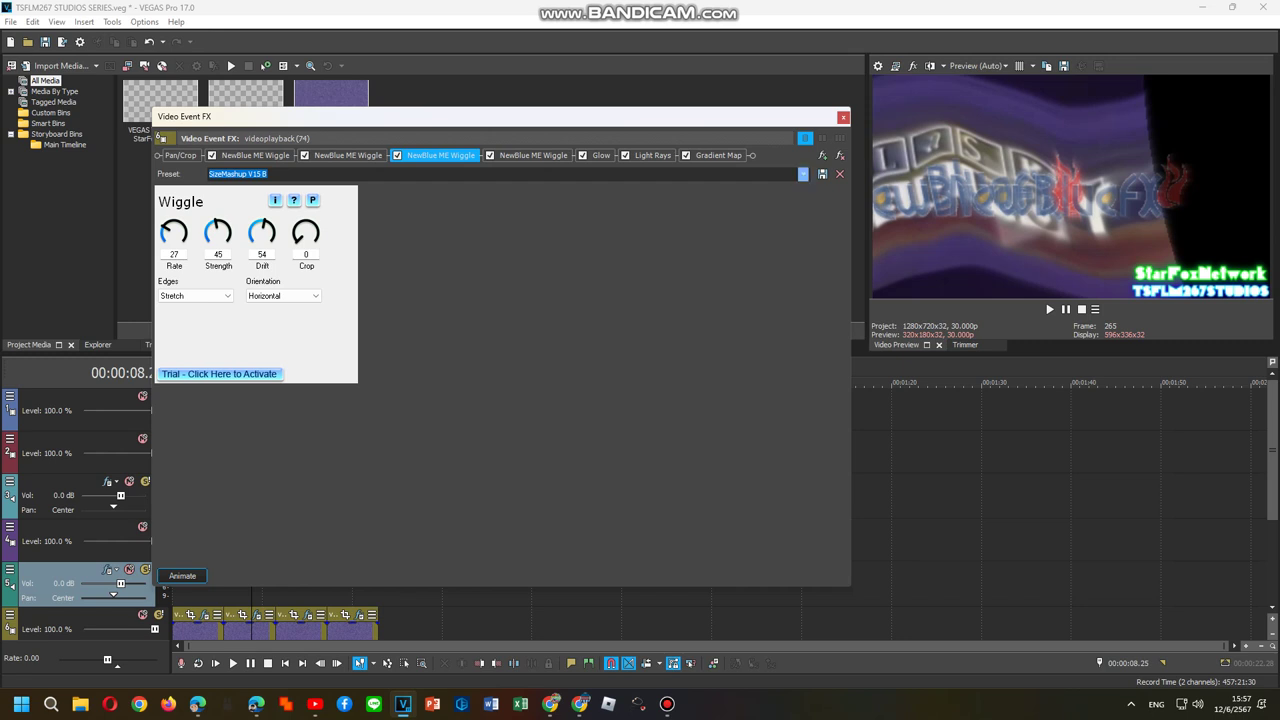
{"action": "key", "text": "alt+Down"}
{"action": "key", "text": "Down"}
{"action": "key", "text": "Return"}
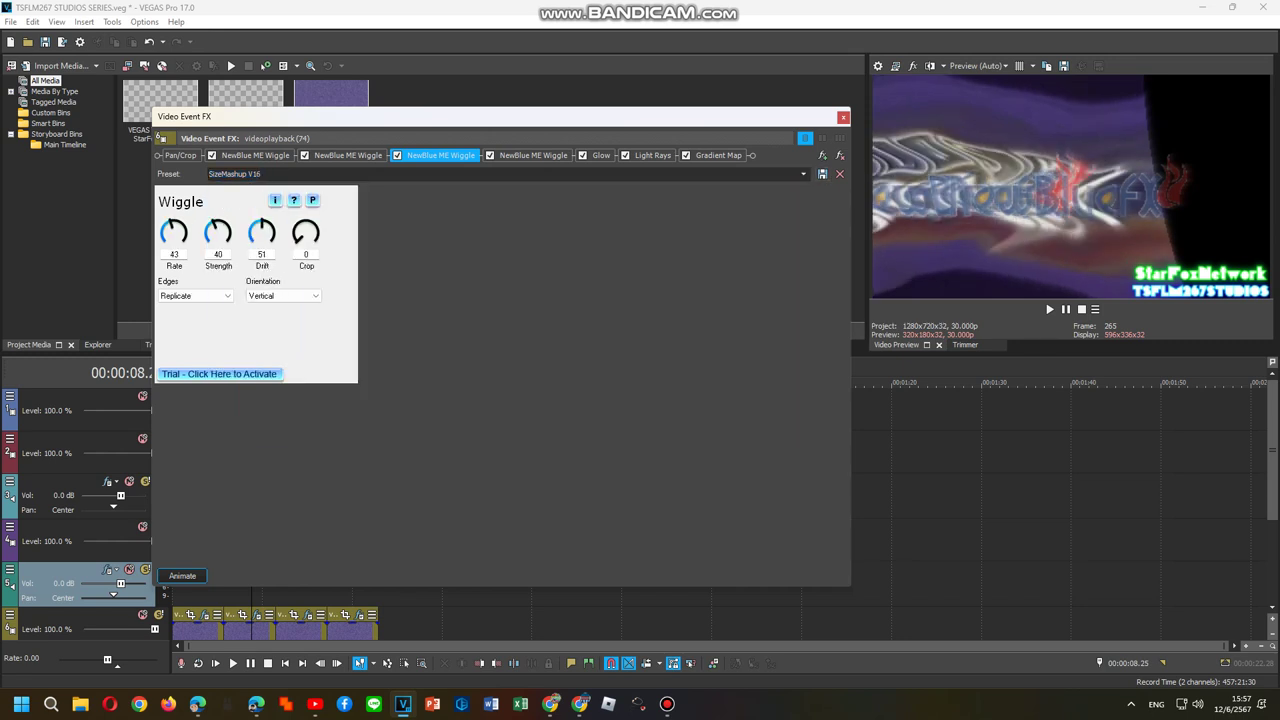
- Apply the Telephoneup V2 B preset to the fourth Wiggle effect in the chain
{"action": "key", "text": "Right"}
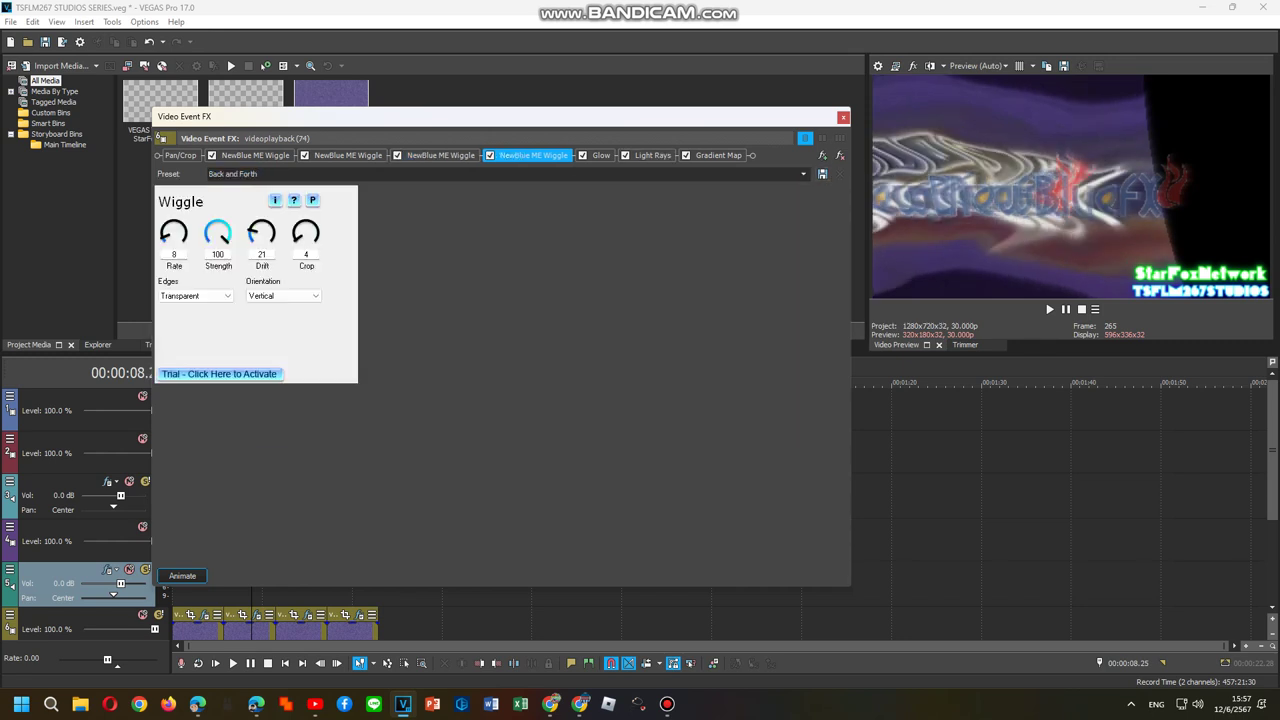
{"action": "key", "text": "alt+Down"}
{"action": "key", "text": "Down"}
{"action": "key", "text": "Return"}
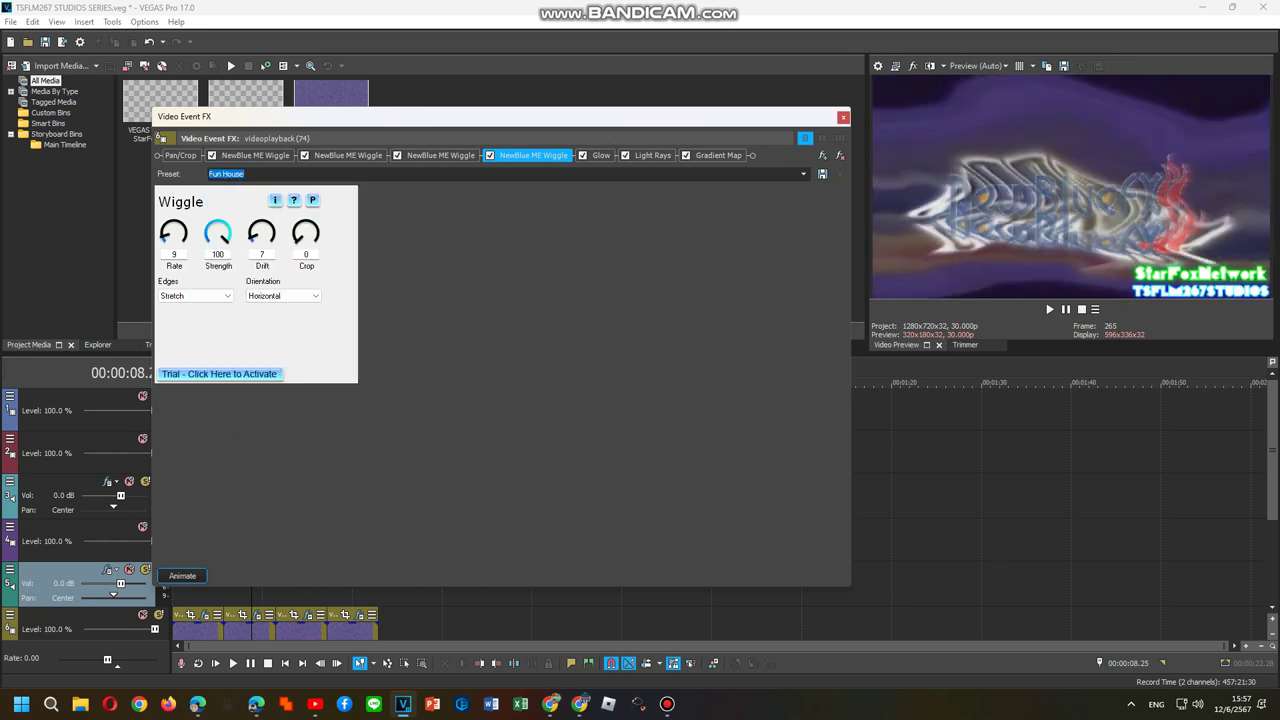
{"action": "key", "text": "alt+Down"}
{"action": "key", "text": "Down"}
{"action": "key", "text": "Down"}
{"action": "key", "text": "Down"}
{"action": "key", "text": "Down"}
{"action": "key", "text": "Down"}
{"action": "key", "text": "Down"}
{"action": "key", "text": "Down"}
{"action": "key", "text": "Down"}
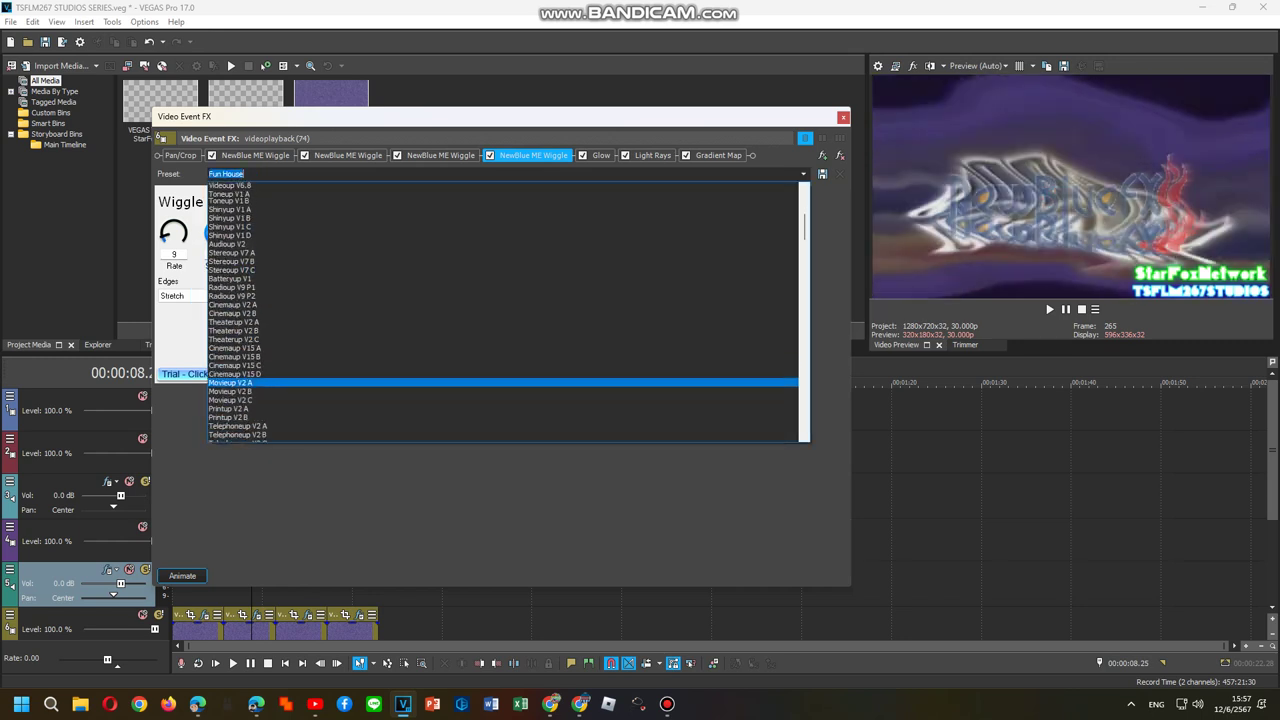
{"action": "key", "text": "Return"}
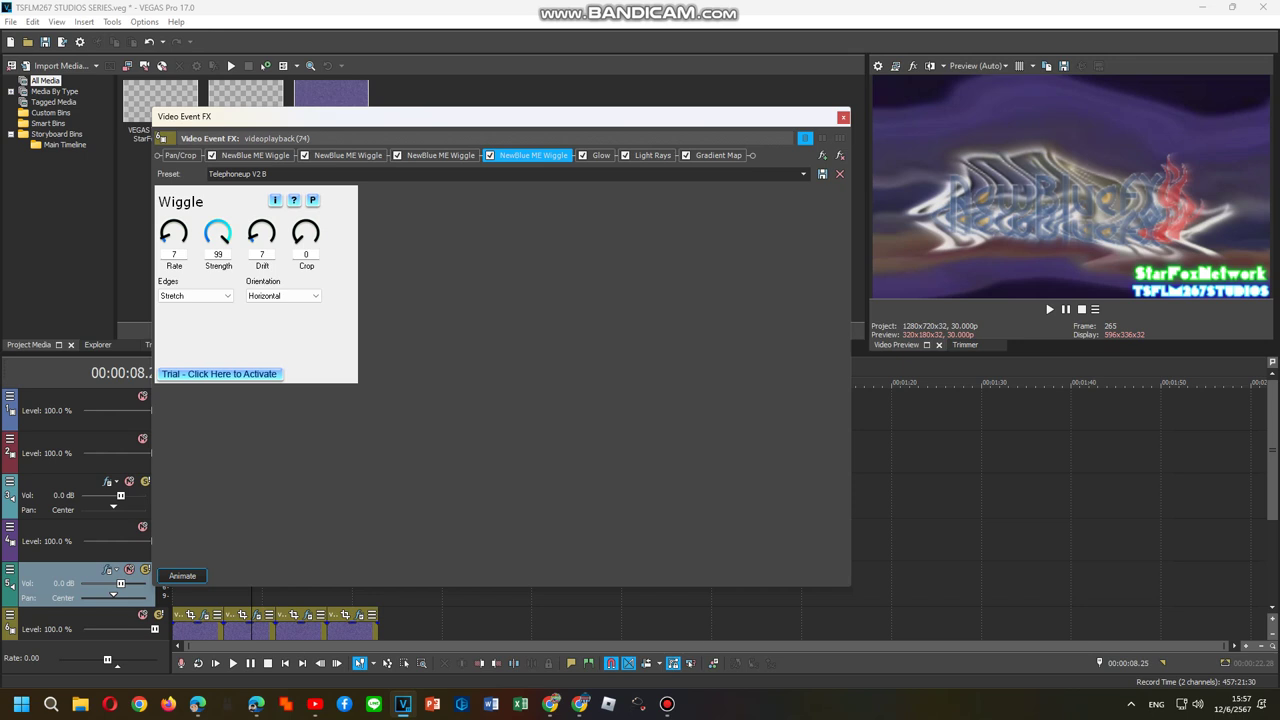
- Replace the Glow effect's green highlights preset with a soft white glow preset
{"action": "key", "text": "Right"}
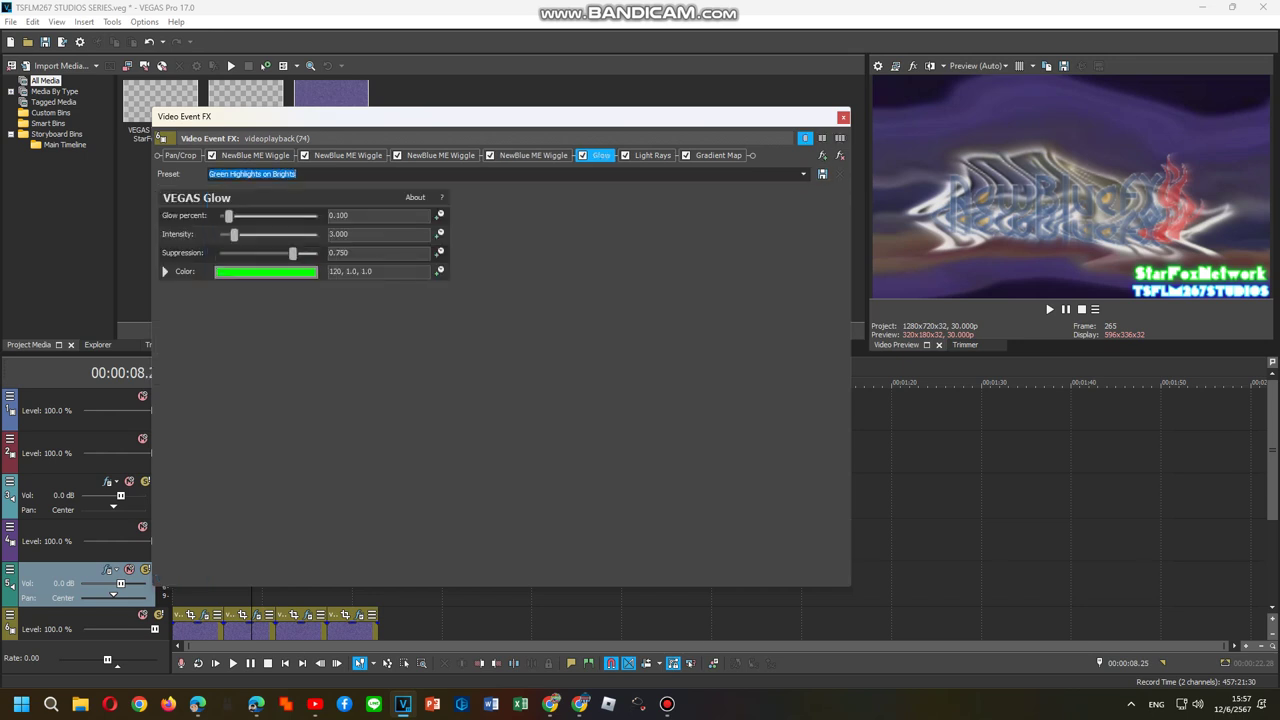
{"action": "key", "text": "alt+Down"}
{"action": "key", "text": "Down"}
{"action": "key", "text": "Return"}
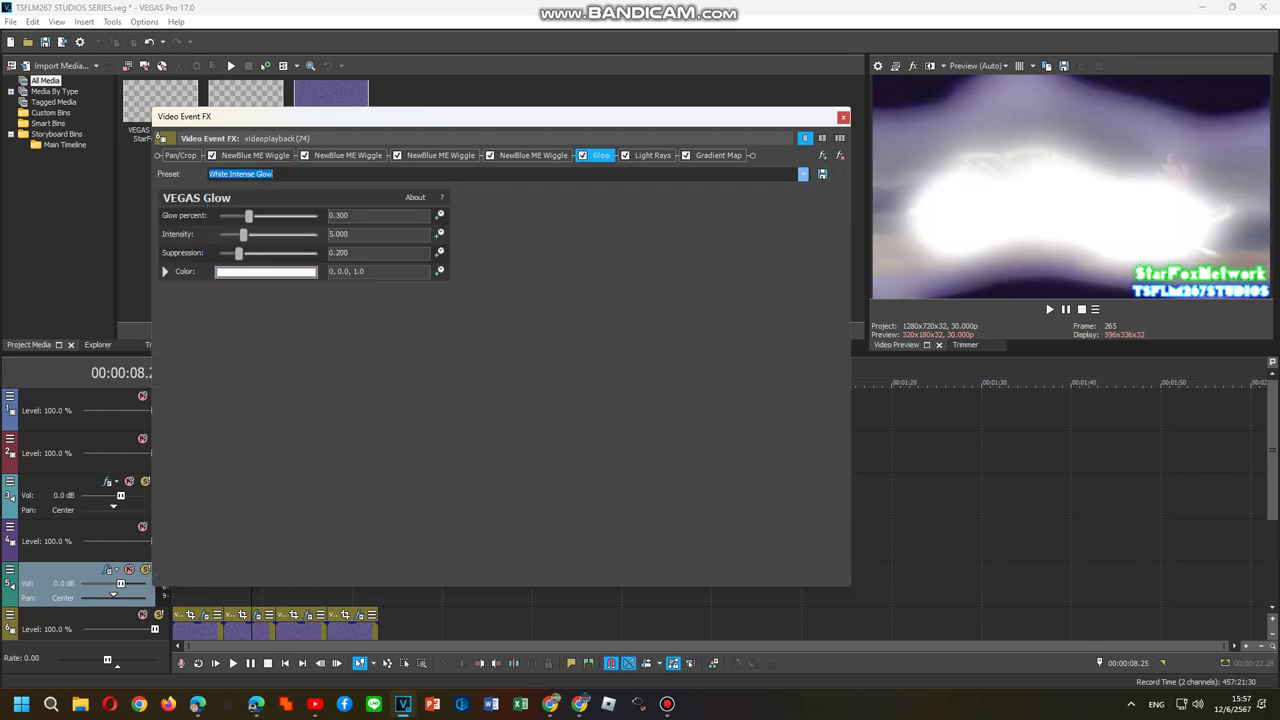
{"action": "key", "text": "alt+Down"}
{"action": "key", "text": "Up"}
{"action": "key", "text": "Return"}
- Apply the Moderate Light Rays preset to the Light Rays effect
{"action": "key", "text": "Right"}
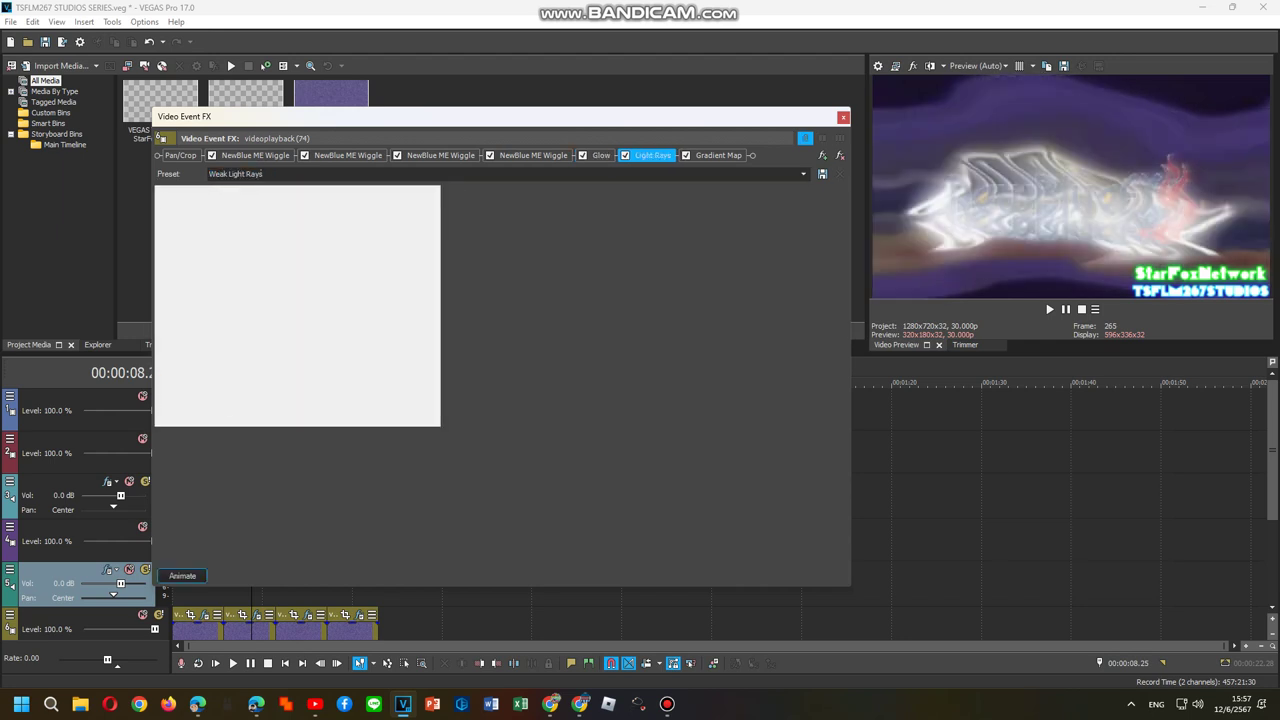
{"action": "key", "text": "alt+Down"}
{"action": "key", "text": "Down"}
{"action": "key", "text": "Return"}
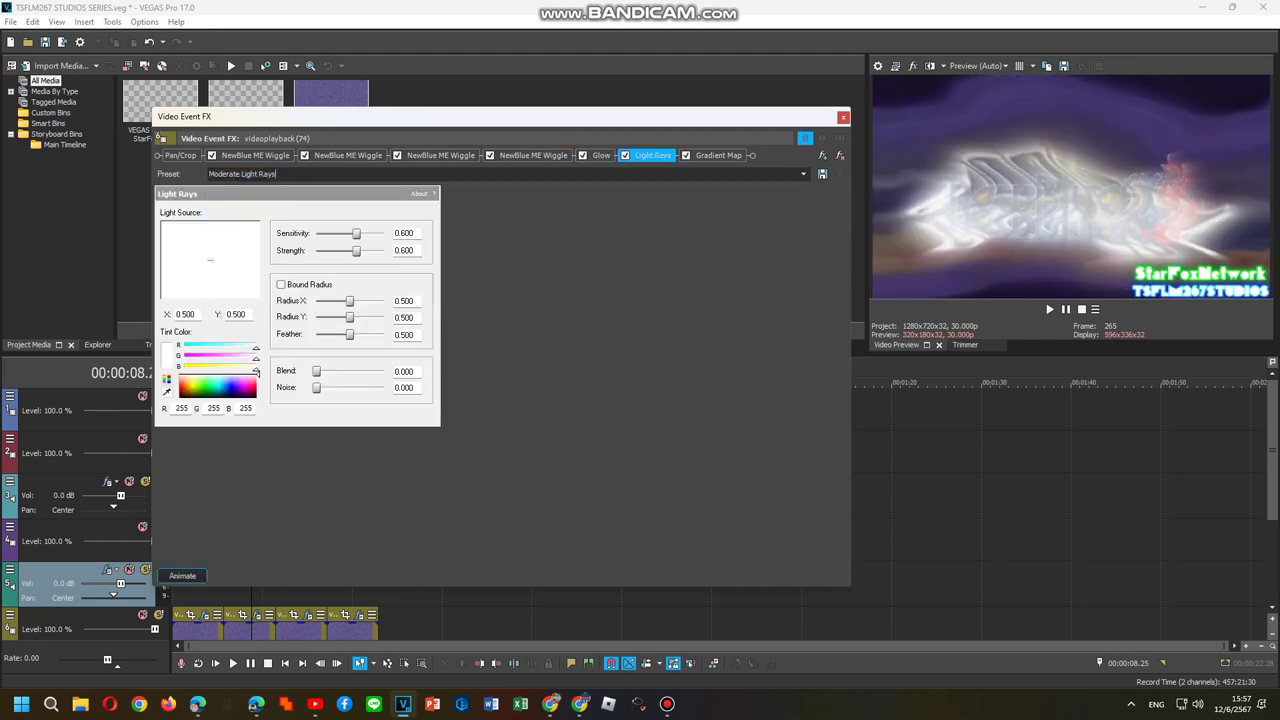
- Add control points to the Gradient Map gradient to get three roughly evenly spaced points between its ends
{"action": "key", "text": "Right"}
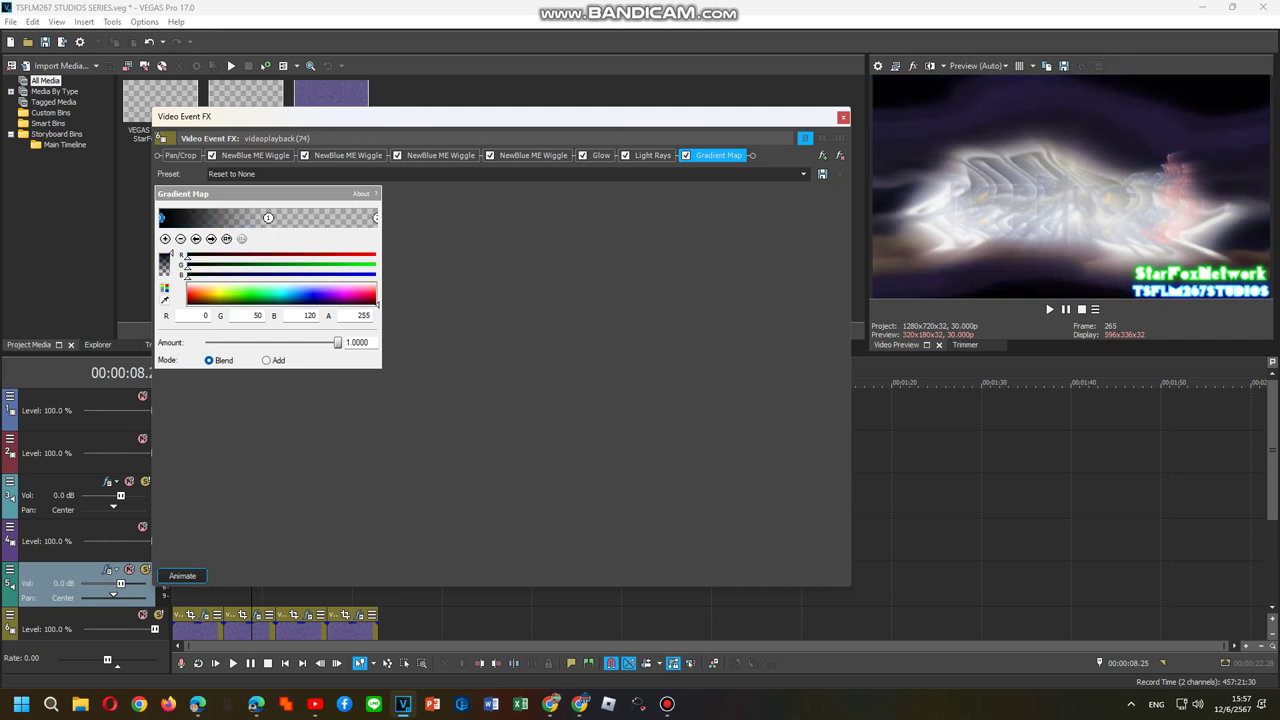
{"action": "mouse_move", "coordinate": [264, 218]}
{"action": "left_mouse_down"}
{"action": "mouse_move", "coordinate": [275, 218]}
{"action": "mouse_move", "coordinate": [213, 218]}
{"action": "mouse_move", "coordinate": [273, 218]}
{"action": "left_mouse_up"}
{"action": "left_click", "coordinate": [333, 218]}
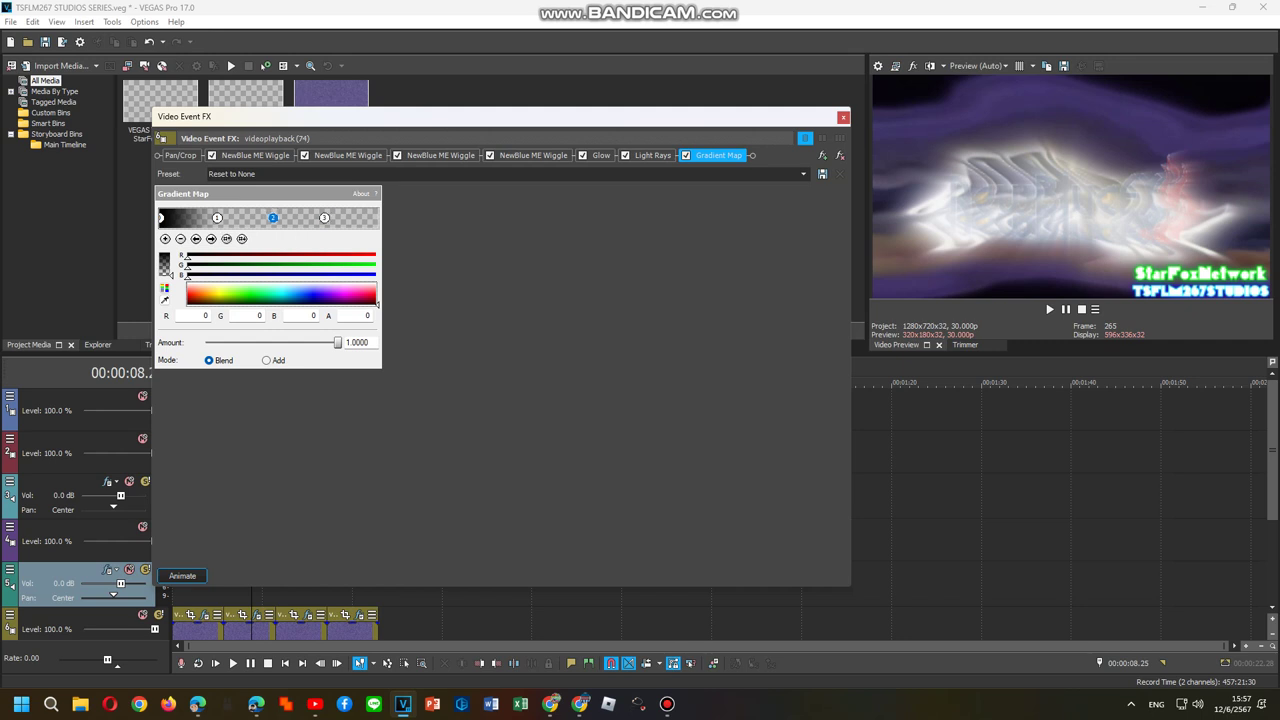
- Colour the Gradient Map points: white at the bright end, cyan (45, 255, 248) third, blue second, light blue (45, 217, 255) first
{"action": "left_click", "coordinate": [375, 218]}
{"action": "left_click", "coordinate": [355, 291]}
{"action": "left_click", "coordinate": [324, 218]}
{"action": "left_click", "coordinate": [280, 291]}
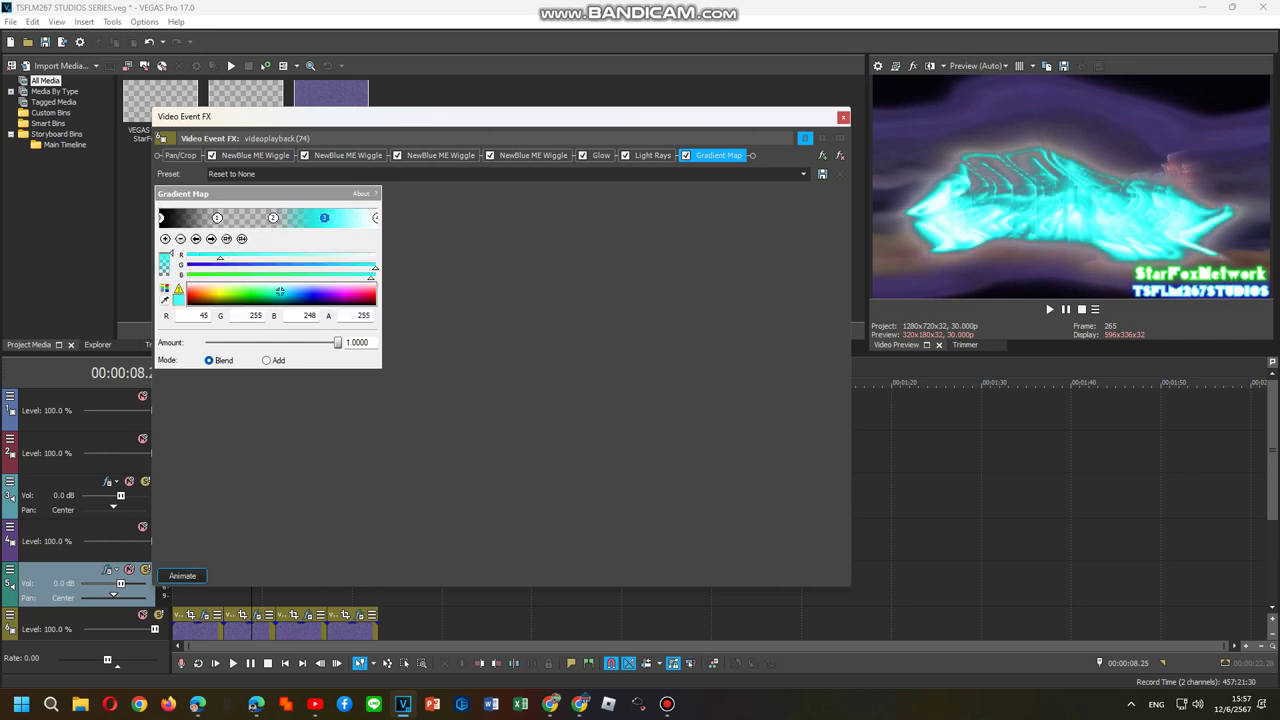
{"action": "left_click", "coordinate": [217, 218]}
{"action": "left_click", "coordinate": [287, 291]}
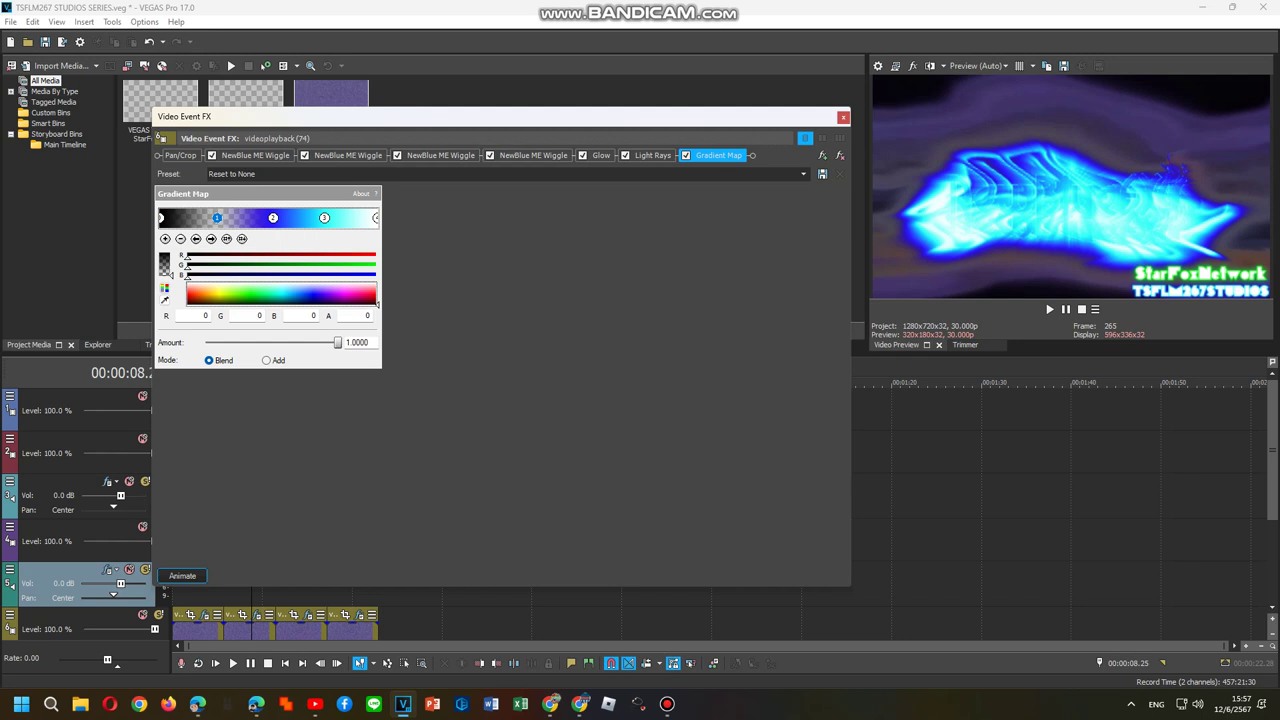
- Name the Gradient Map preset, save the effect chain as the plug-in package Shinyup C, and close the effect windows
{"action": "left_click", "coordinate": [232, 174]}
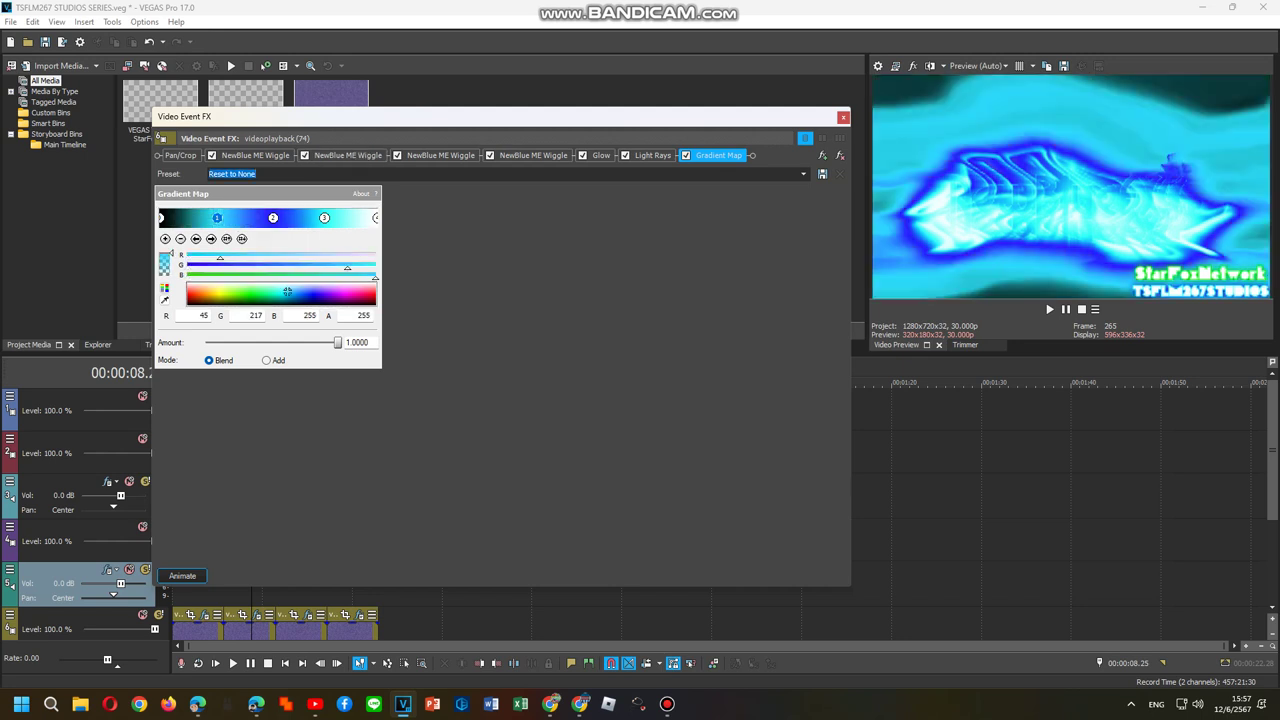
{"action": "type", "text": "SA"}
{"action": "left_click", "coordinate": [822, 155]}
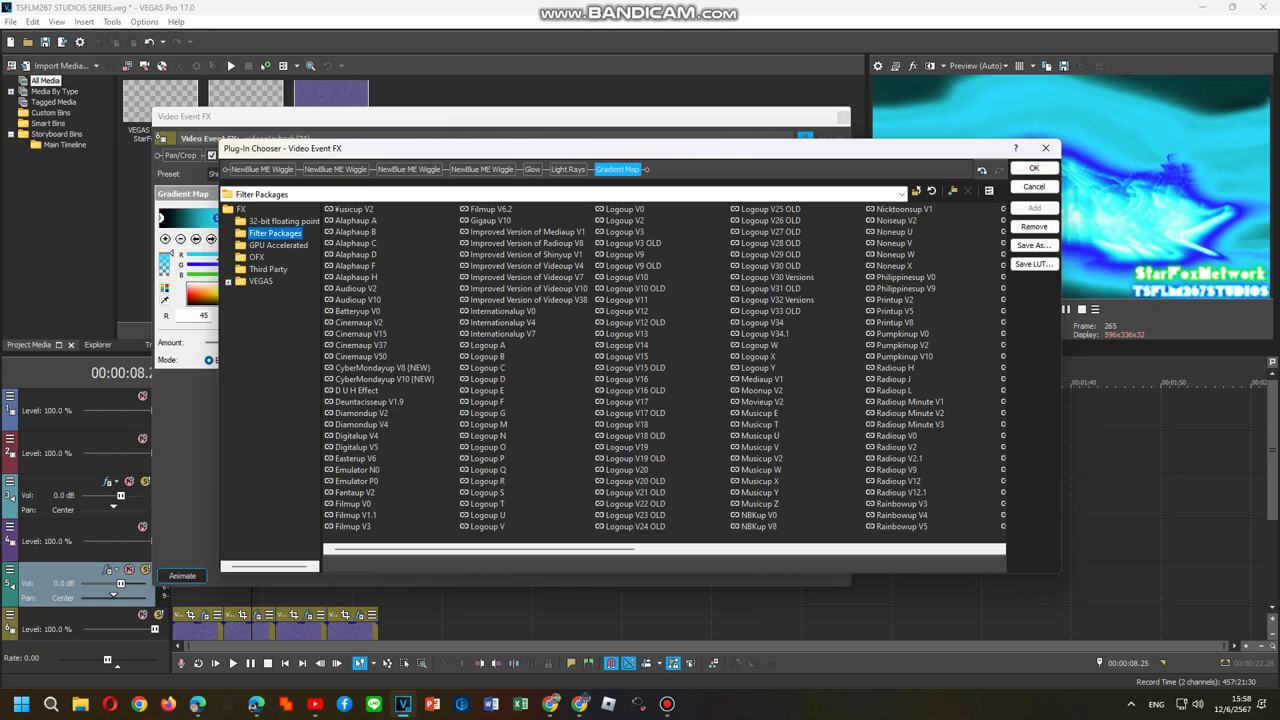
{"action": "left_click", "coordinate": [1034, 245]}
{"action": "type", "text": "Shinyup C"}
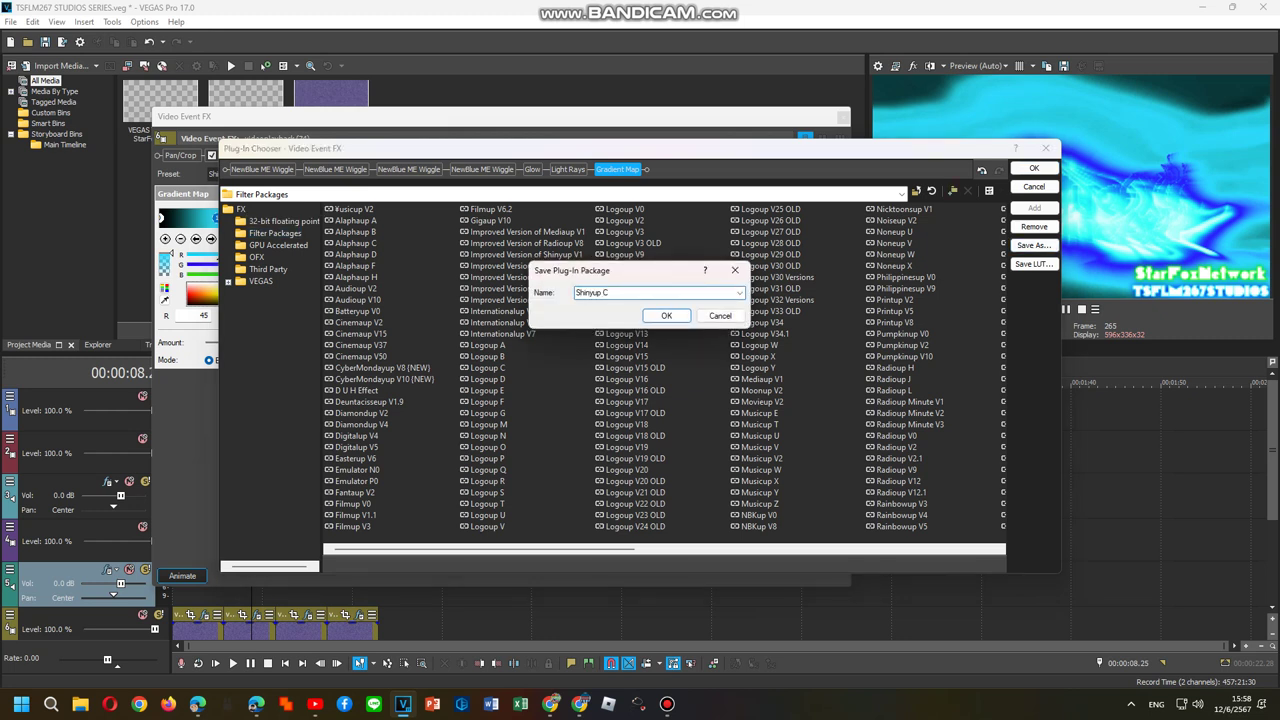
{"action": "key", "text": "Return"}
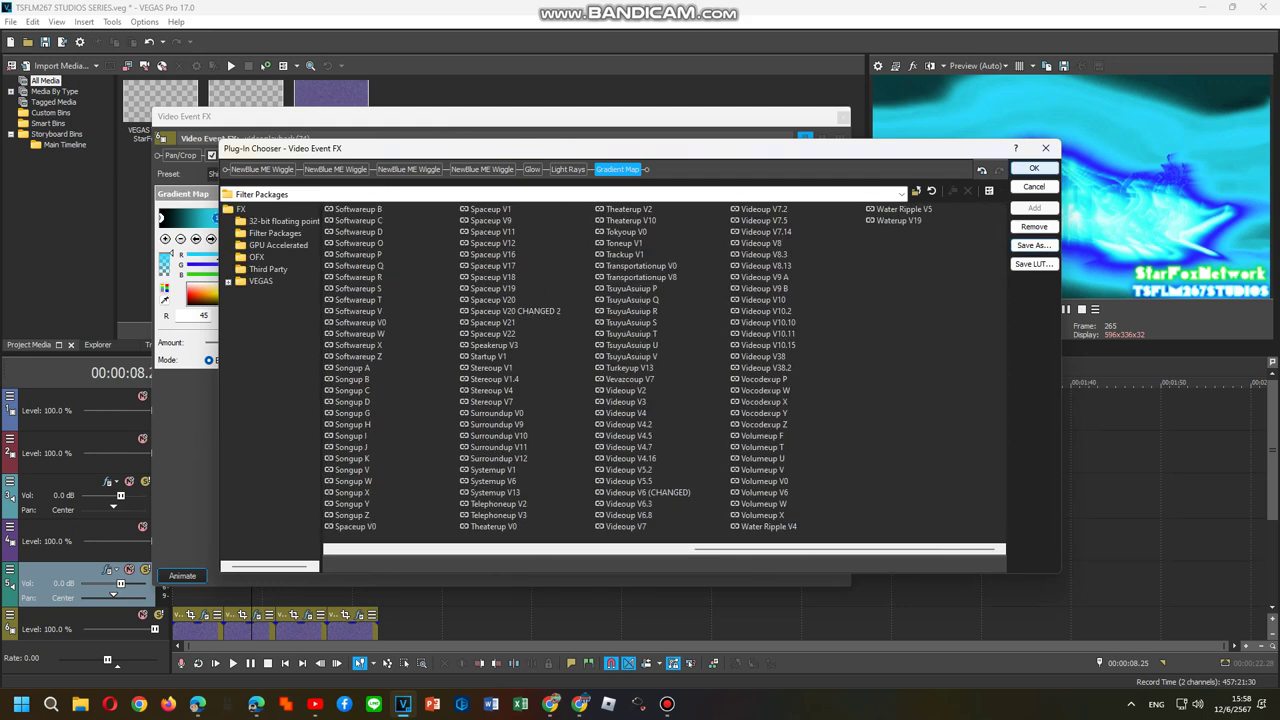
{"action": "scroll", "coordinate": [664, 370], "scroll_direction": "left", "scroll_amount": 3}
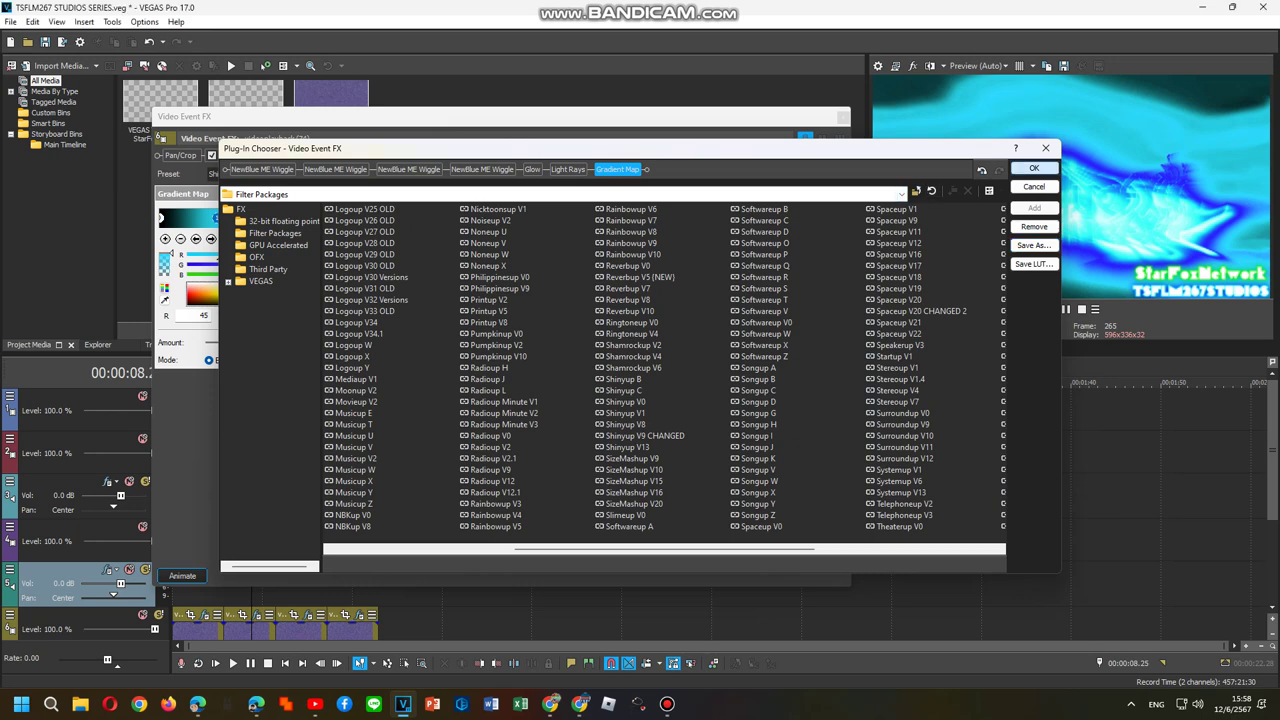
{"action": "left_click", "coordinate": [1034, 168]}
{"action": "left_click", "coordinate": [843, 116]}
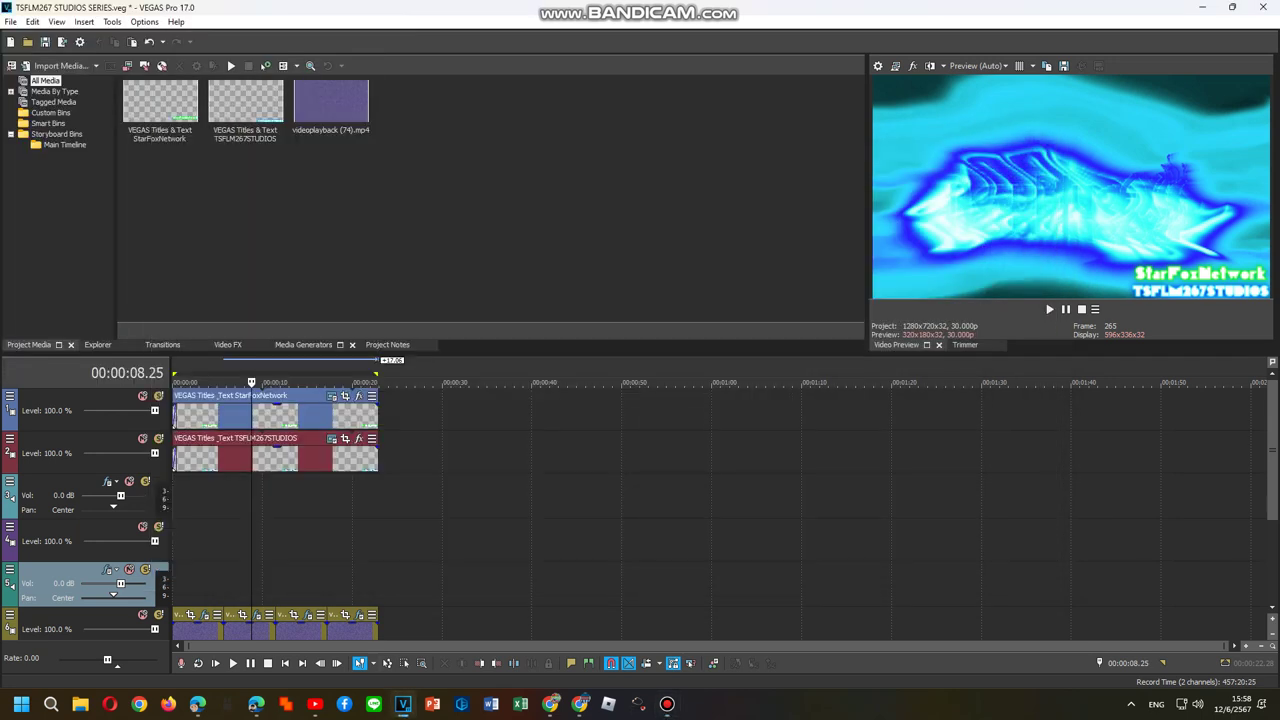
- Open the video event effects of the third clip and apply the Shinyup V1 B preset to the first Wiggle effect
{"action": "left_click", "coordinate": [323, 628]}
{"action": "right_click", "coordinate": [313, 630]}
{"action": "left_click", "coordinate": [400, 187]}
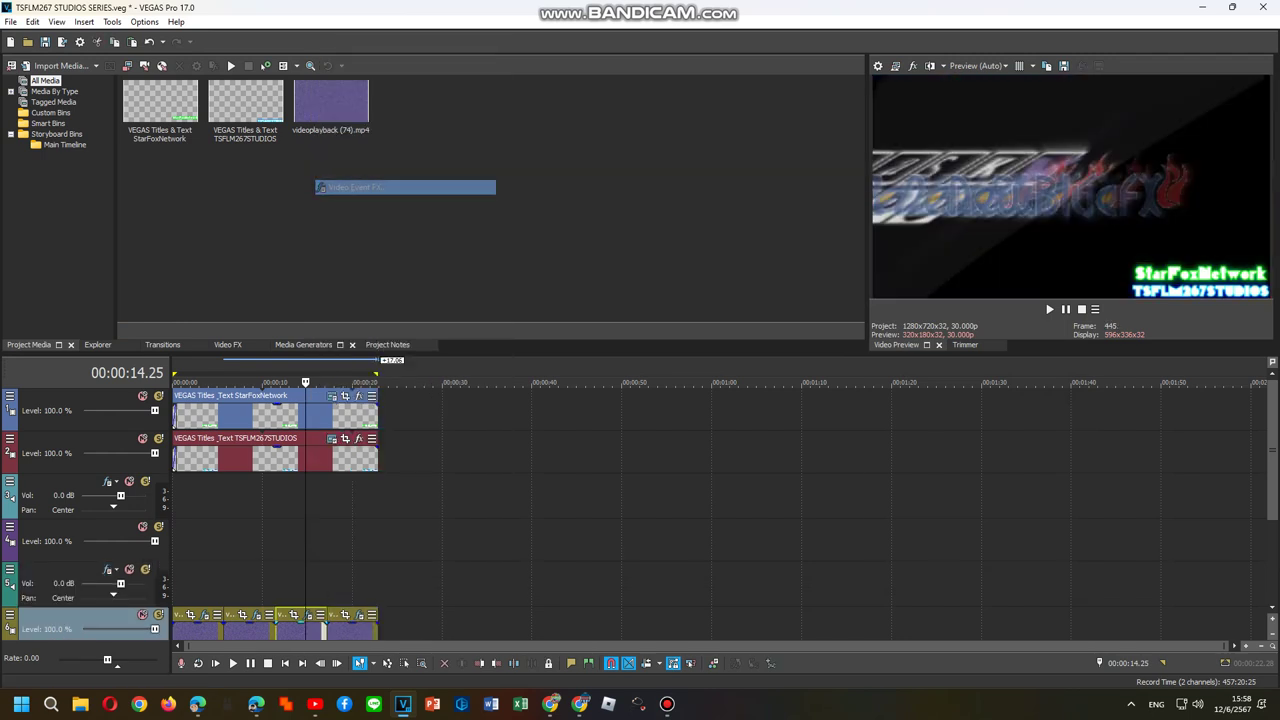
{"action": "left_click", "coordinate": [803, 174]}
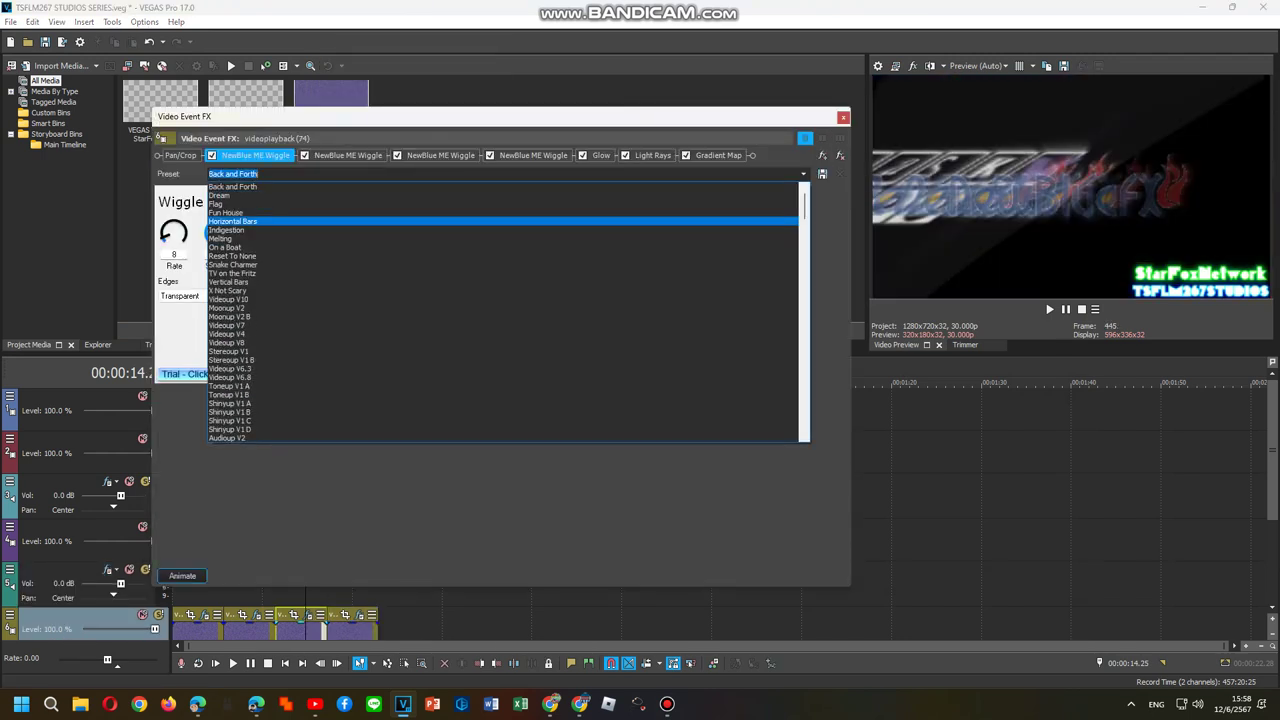
{"action": "left_click", "coordinate": [229, 411]}
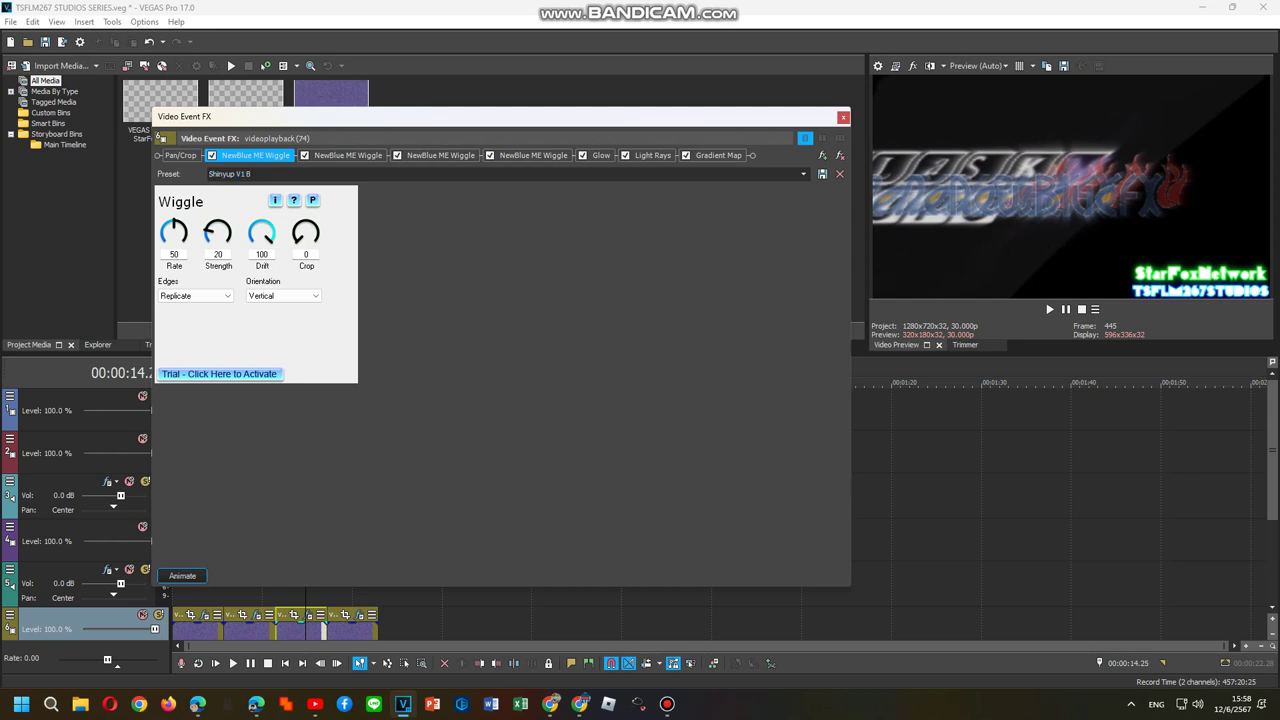
- Apply the Cinemaup V15 A preset to the third clip's second Wiggle effect
{"action": "left_click", "coordinate": [348, 155]}
{"action": "left_click", "coordinate": [803, 174]}
{"action": "scroll", "coordinate": [500, 310], "scroll_direction": "down", "scroll_amount": 3}
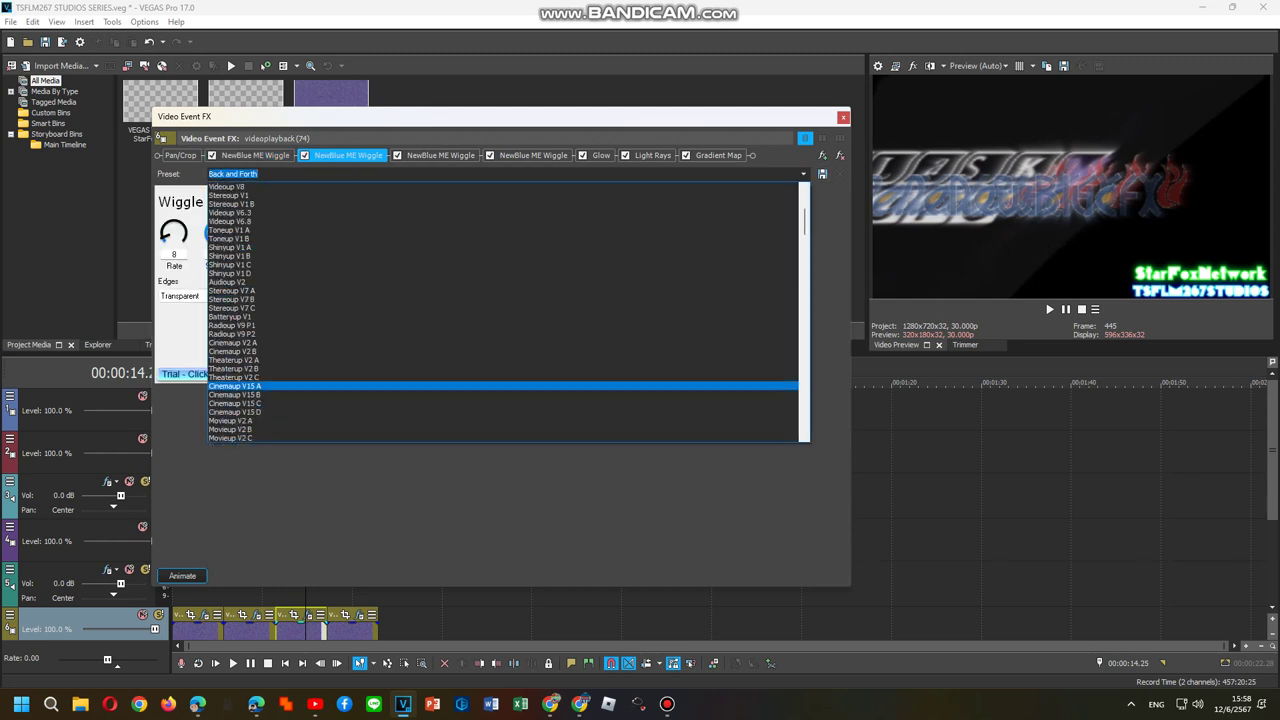
{"action": "key", "text": "Return"}
- Apply the Shinyup V1 A preset to the third clip's third Wiggle effect
{"action": "left_click", "coordinate": [440, 155]}
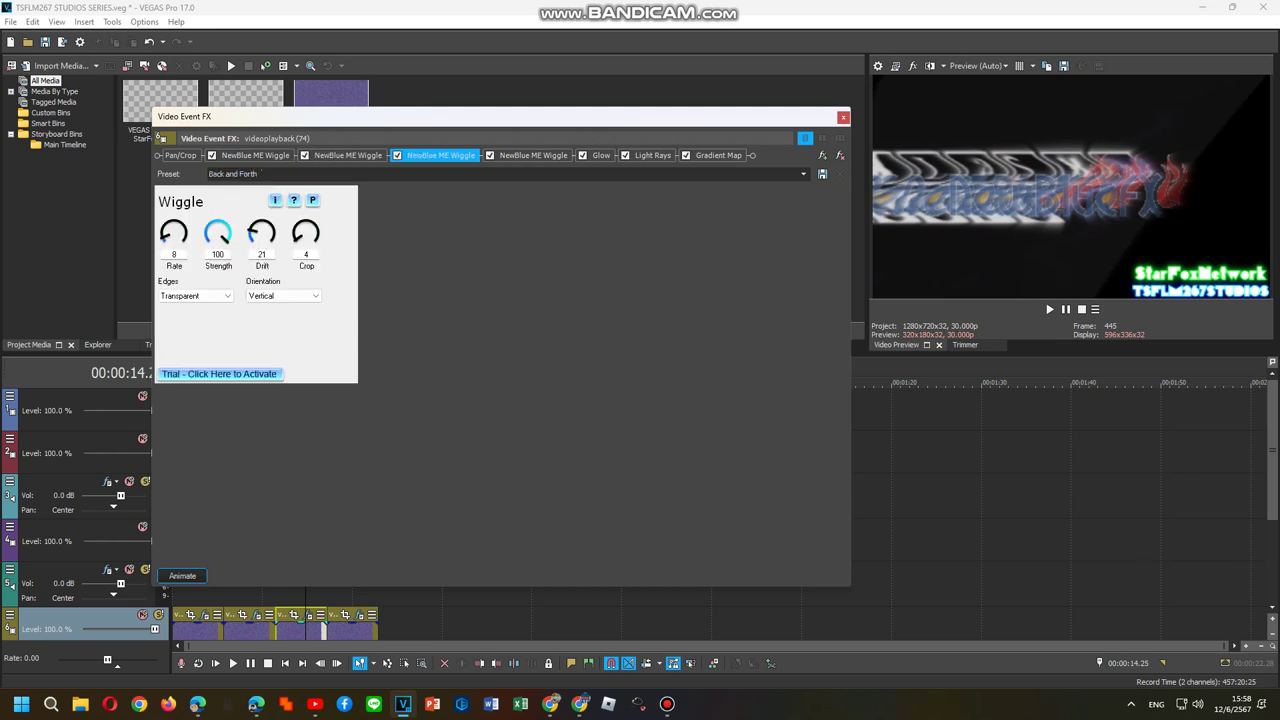
{"action": "left_click", "coordinate": [803, 174]}
{"action": "left_click", "coordinate": [230, 403]}
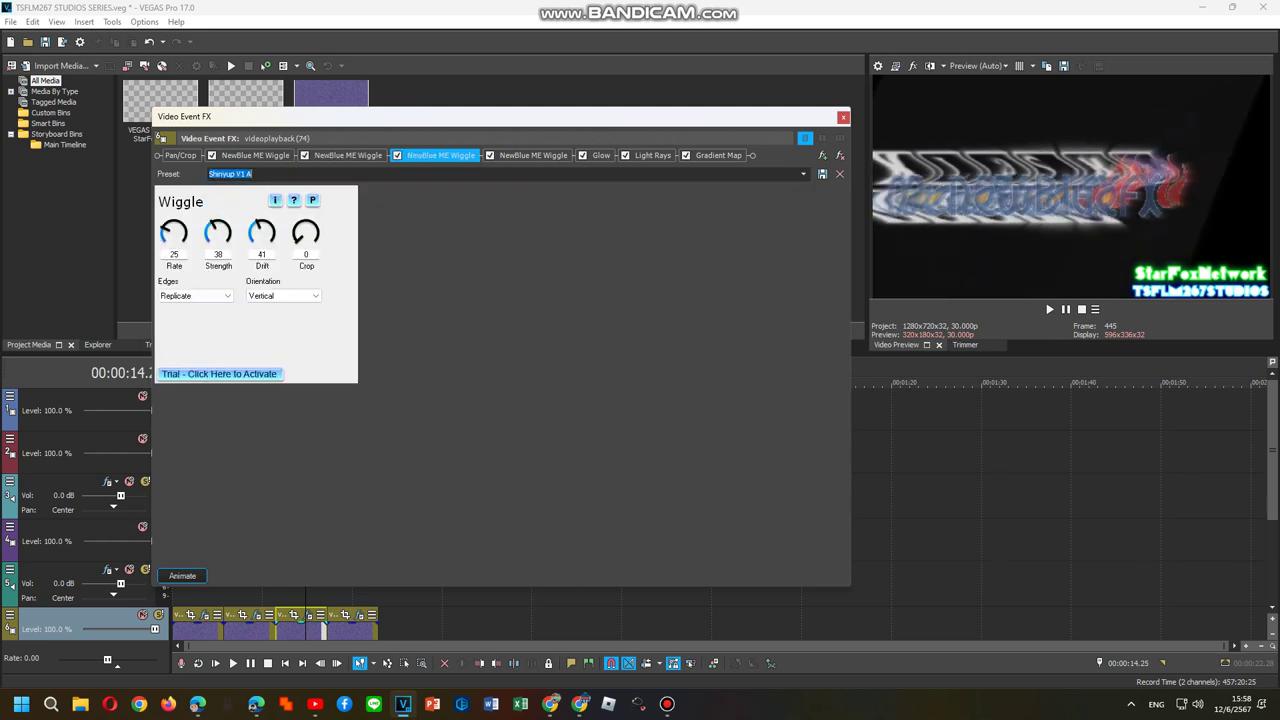
- Set the third clip's third Wiggle effect to the Shinyup V1 C preset
{"action": "key", "text": "alt+Down"}
{"action": "key", "text": "Down"}
{"action": "key", "text": "Return"}
{"action": "key", "text": "alt+Down"}
{"action": "key", "text": "Down"}
{"action": "key", "text": "Return"}
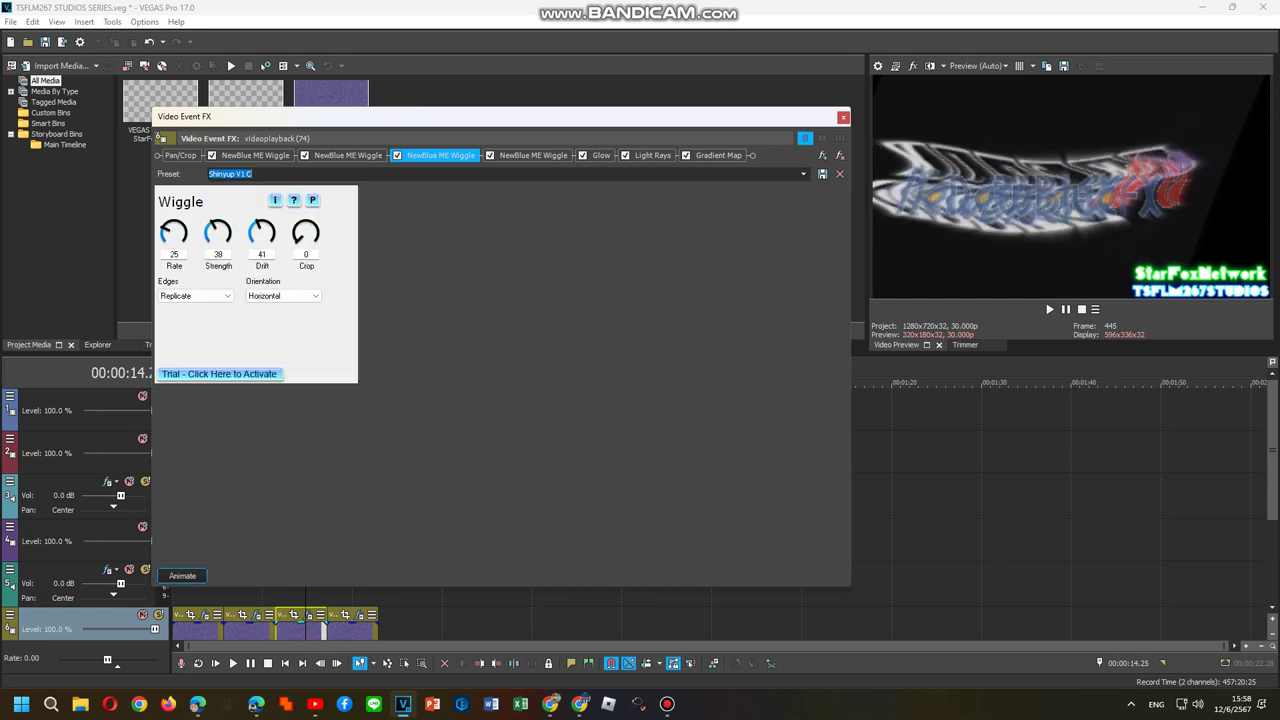
- Apply the Shinyup V1 A preset to the third clip's fourth Wiggle effect
{"action": "key", "text": "shift+Tab"}
{"action": "key", "text": "Right"}
{"action": "key", "text": "Tab"}
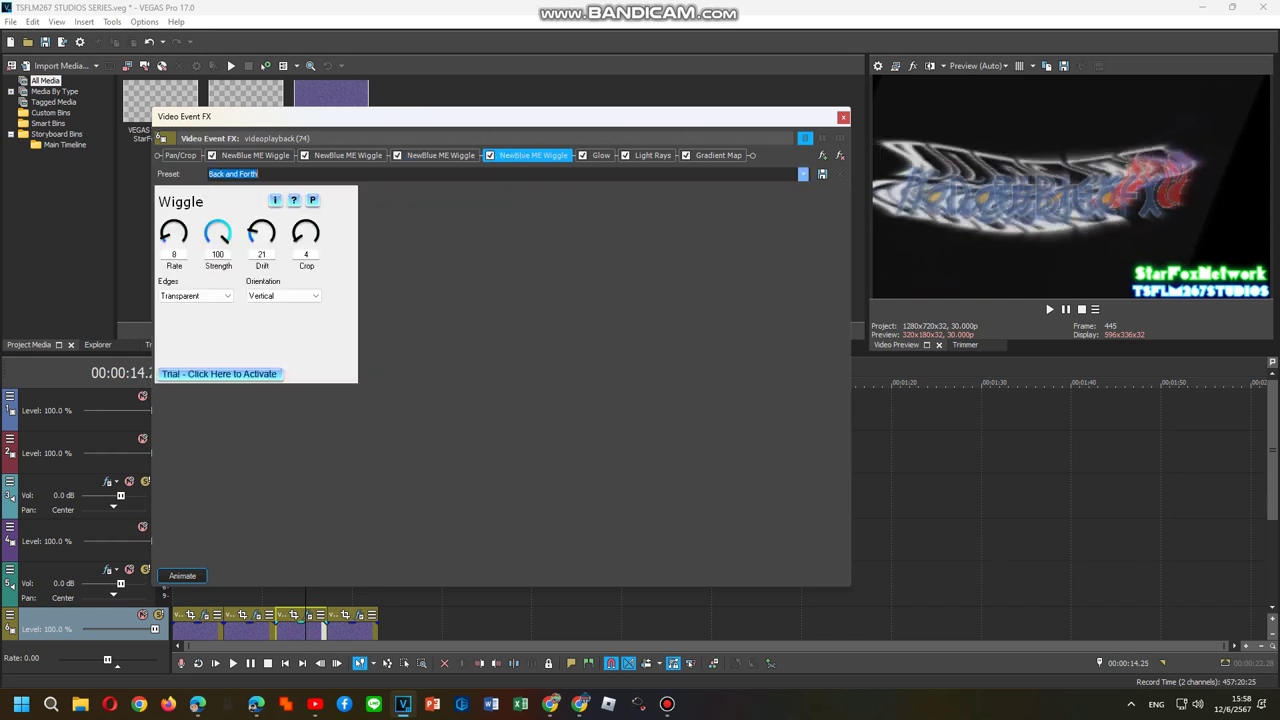
{"action": "key", "text": "alt+Down"}
{"action": "key", "text": "Down"}
{"action": "key", "text": "Down"}
{"action": "key", "text": "s"}
{"action": "key", "text": "h"}
{"action": "key", "text": "Return"}
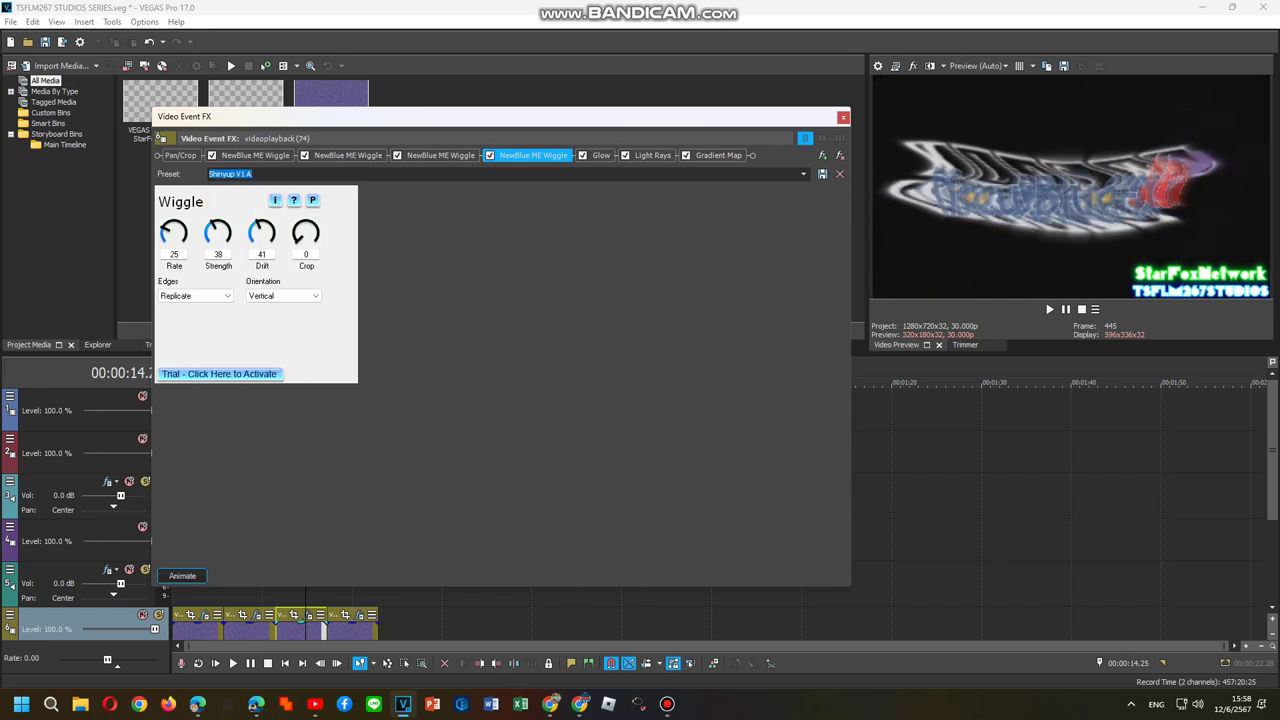
- Apply the White Soft Glow preset to the third clip's Glow effect
{"action": "key", "text": "shift+Tab"}
{"action": "key", "text": "Right"}
{"action": "key", "text": "Tab"}
{"action": "key", "text": "alt+Down"}
{"action": "key", "text": "Down"}
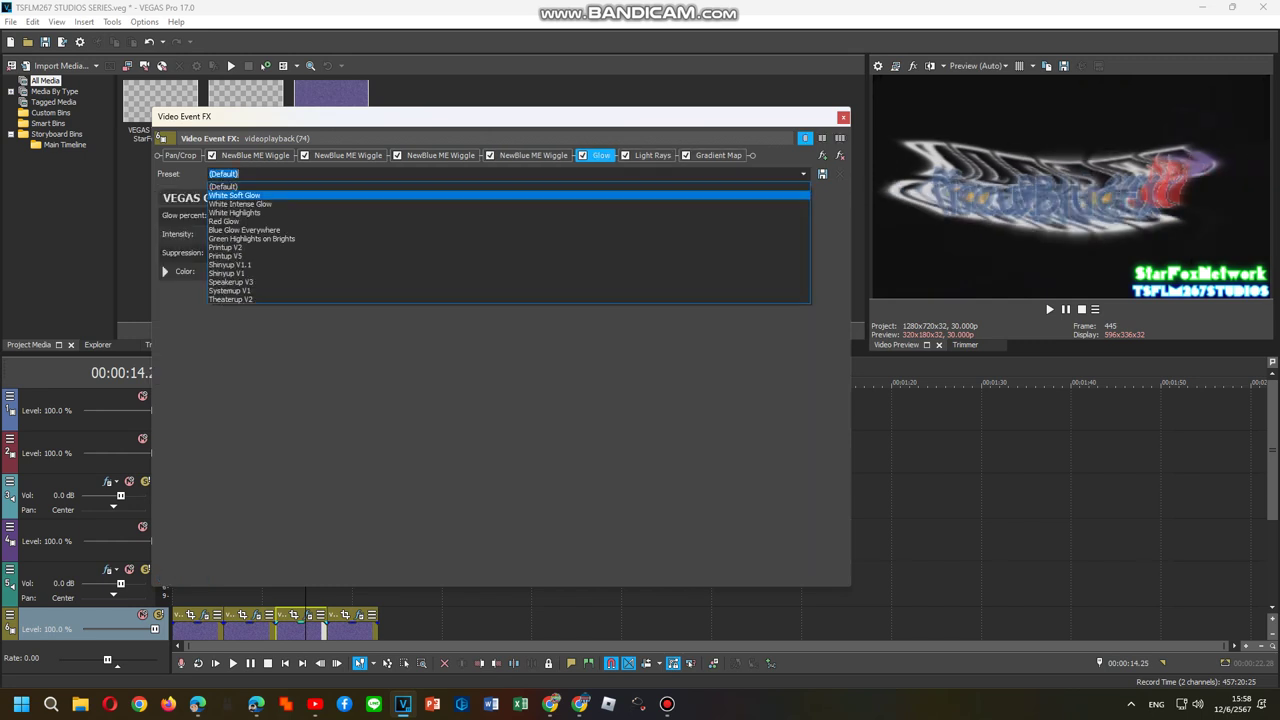
{"action": "key", "text": "Return"}
- Apply the Moderate Light Rays preset to the third clip's Light Rays effect
{"action": "key", "text": "shift+Tab"}
{"action": "key", "text": "Right"}
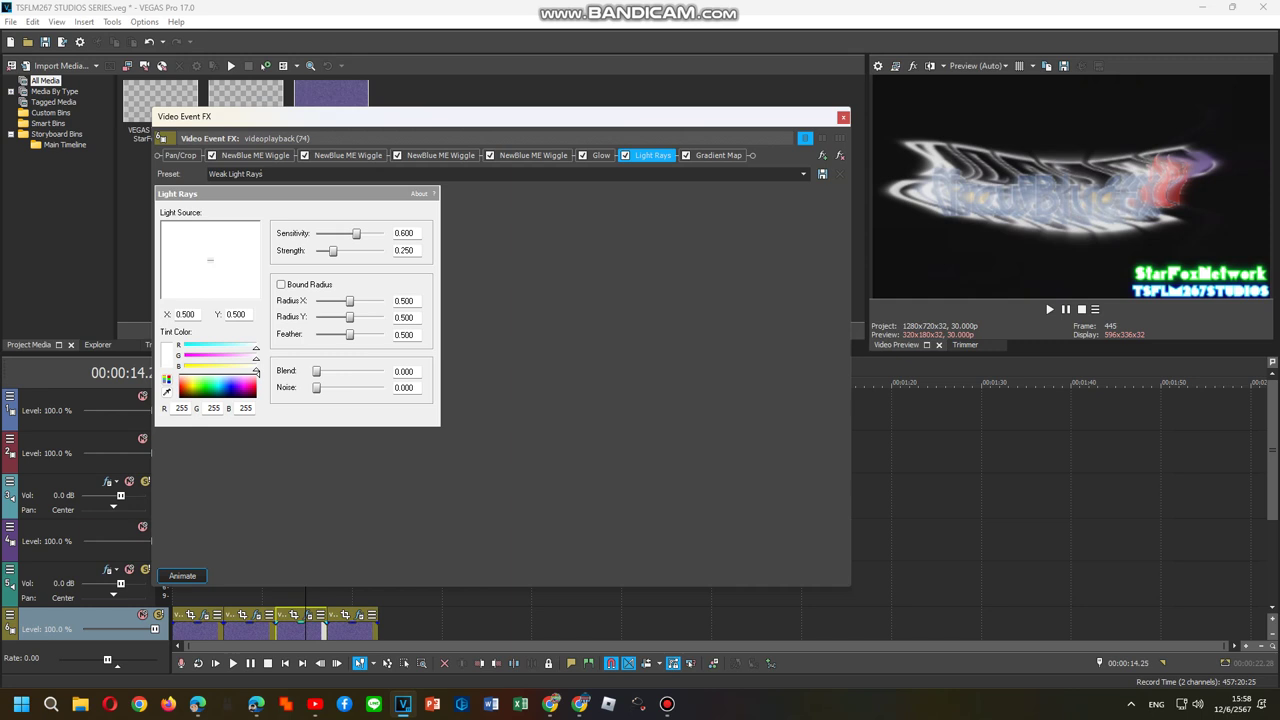
{"action": "key", "text": "Tab"}
{"action": "key", "text": "alt+Down"}
{"action": "key", "text": "Down"}
{"action": "key", "text": "Return"}
- In the third clip's Gradient Map, colour the first middle point cyan, shift it toward the dark end, and make the second point violet (114, 0, 240)
{"action": "key", "text": "shift+Tab"}
{"action": "key", "text": "Right"}
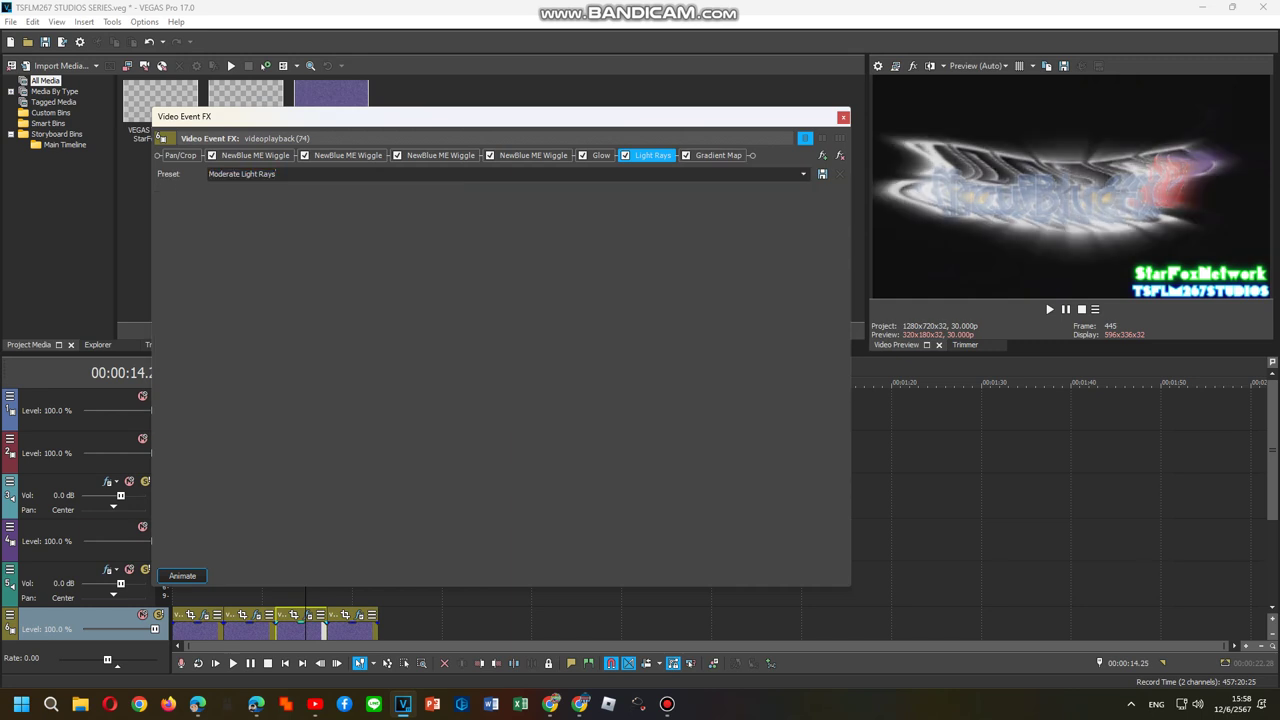
{"action": "left_click", "coordinate": [268, 217]}
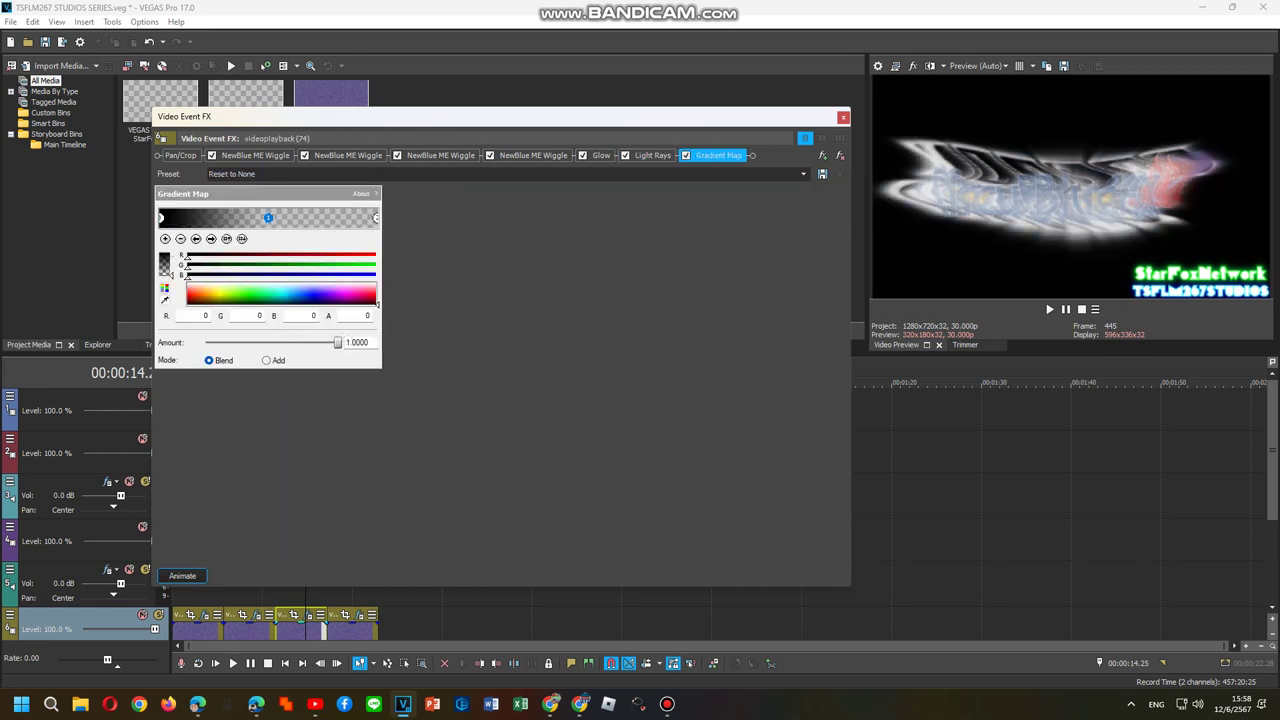
{"action": "left_click", "coordinate": [285, 290]}
{"action": "left_click_drag", "start_coordinate": [268, 217], "coordinate": [220, 217]}
{"action": "left_click", "coordinate": [276, 217]}
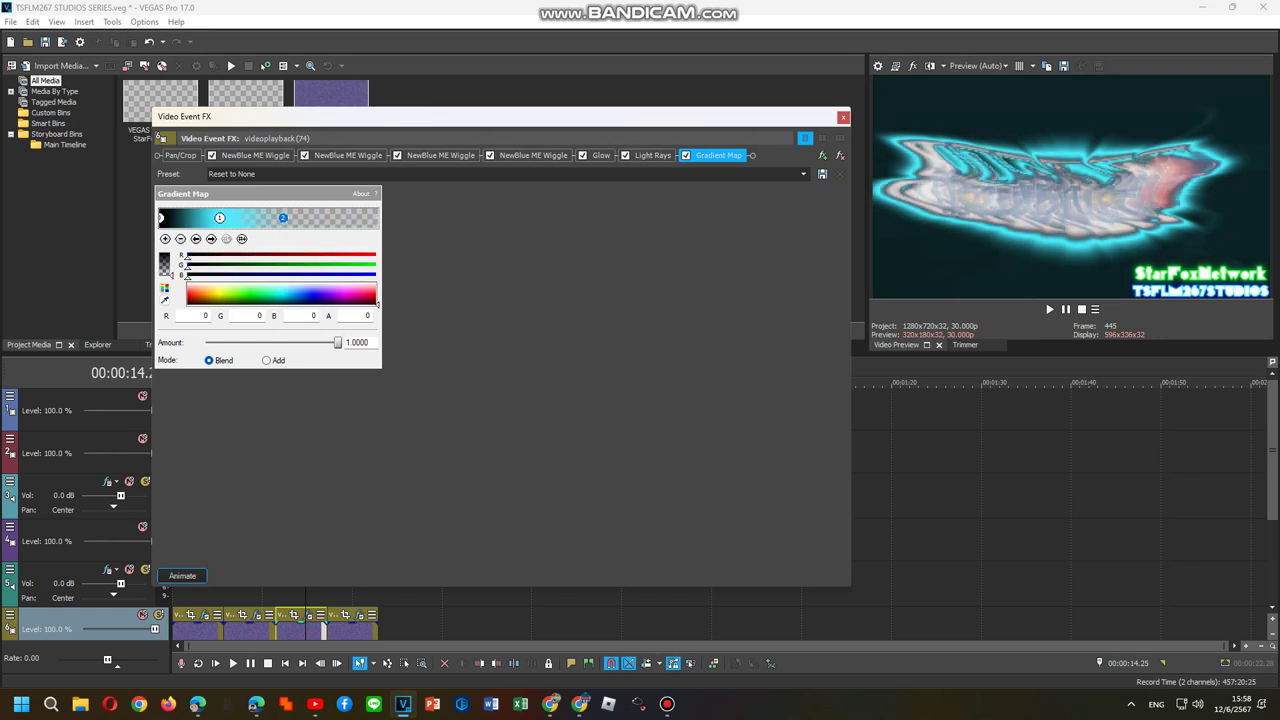
{"action": "left_click", "coordinate": [328, 292]}
- Add a third gradient point in blue (0, 8, 240) closer to the violet one, and make the end point white
{"action": "left_click", "coordinate": [341, 217]}
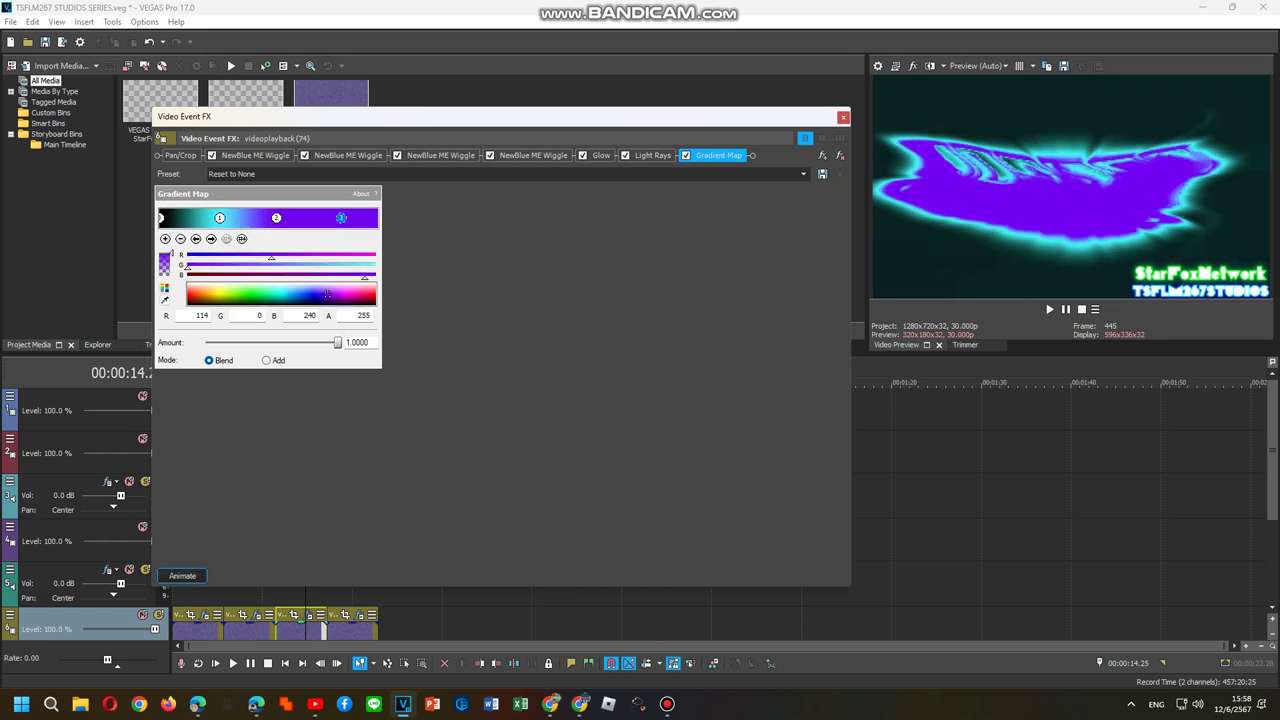
{"action": "left_click", "coordinate": [311, 294]}
{"action": "left_click", "coordinate": [368, 217]}
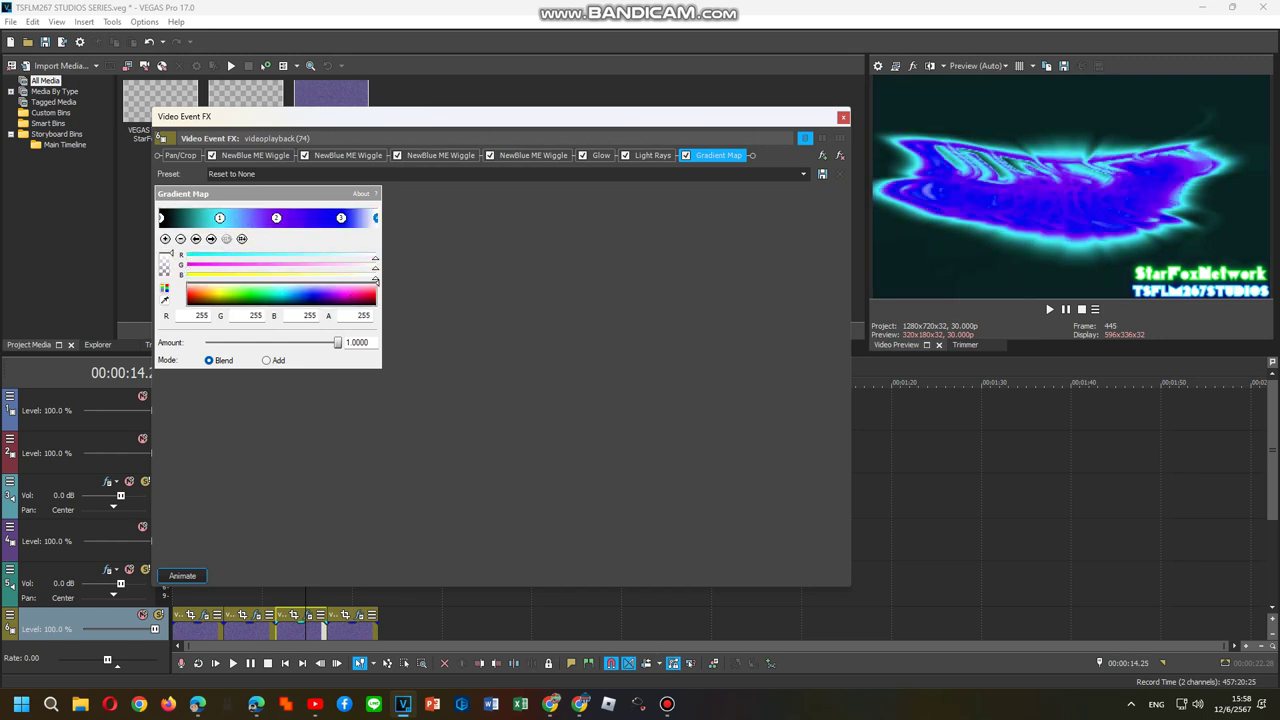
{"action": "left_click_drag", "start_coordinate": [341, 217], "coordinate": [319, 217]}
- Name the Gradient Map preset Shinyup D, save the effect chain as the plug-in package Shinyup D, and close the effect windows
{"action": "left_click", "coordinate": [230, 173]}
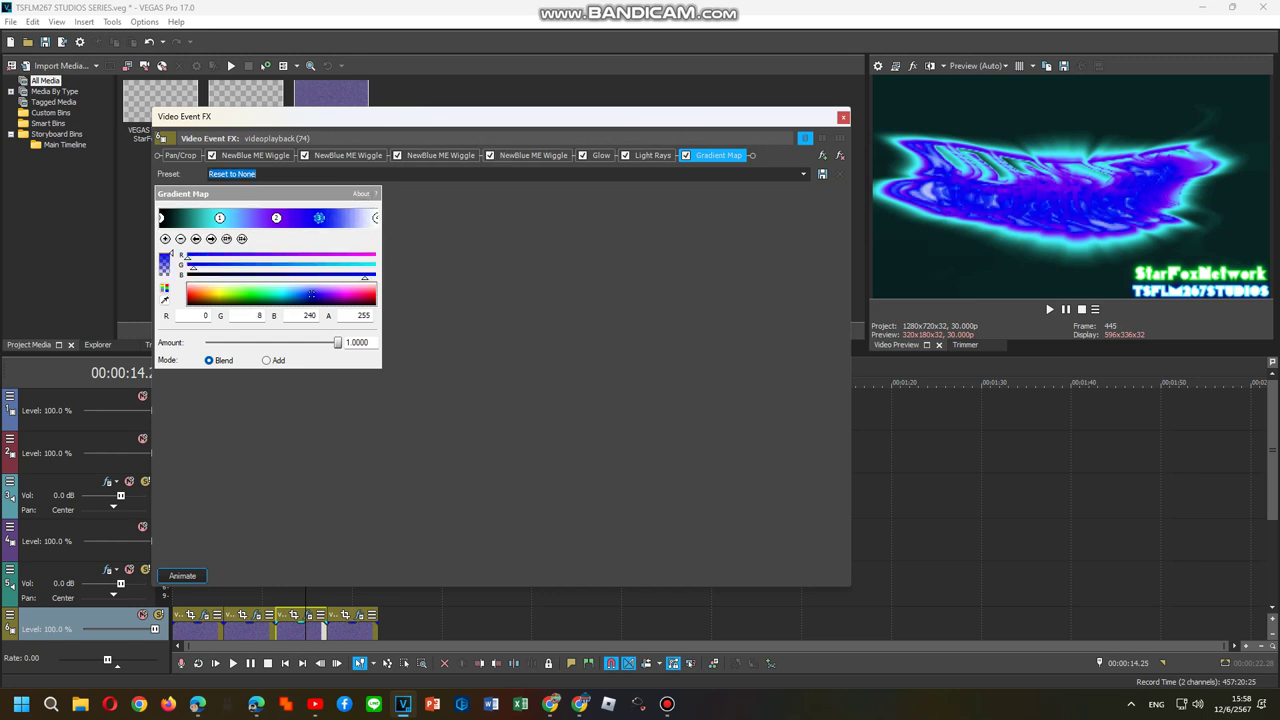
{"action": "type", "text": "Shinyup D"}
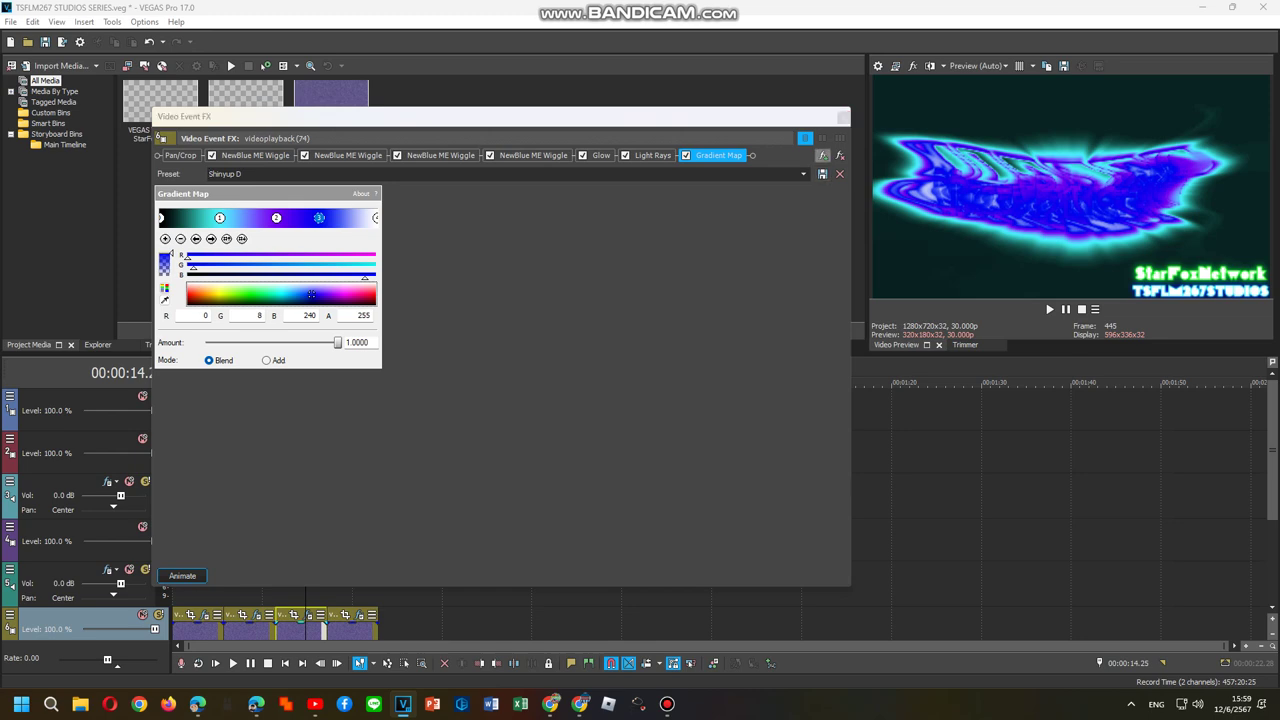
{"action": "left_click", "coordinate": [822, 155]}
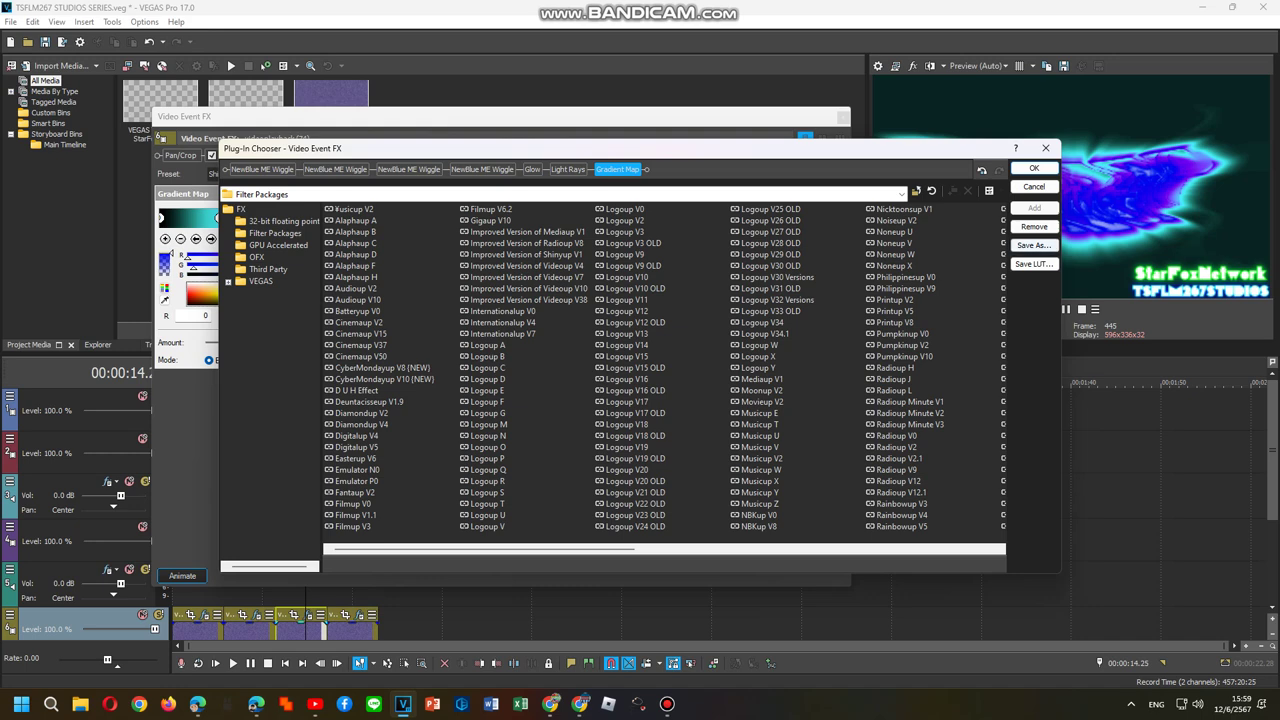
{"action": "left_click", "coordinate": [1034, 245]}
{"action": "type", "text": "Shinyup D"}
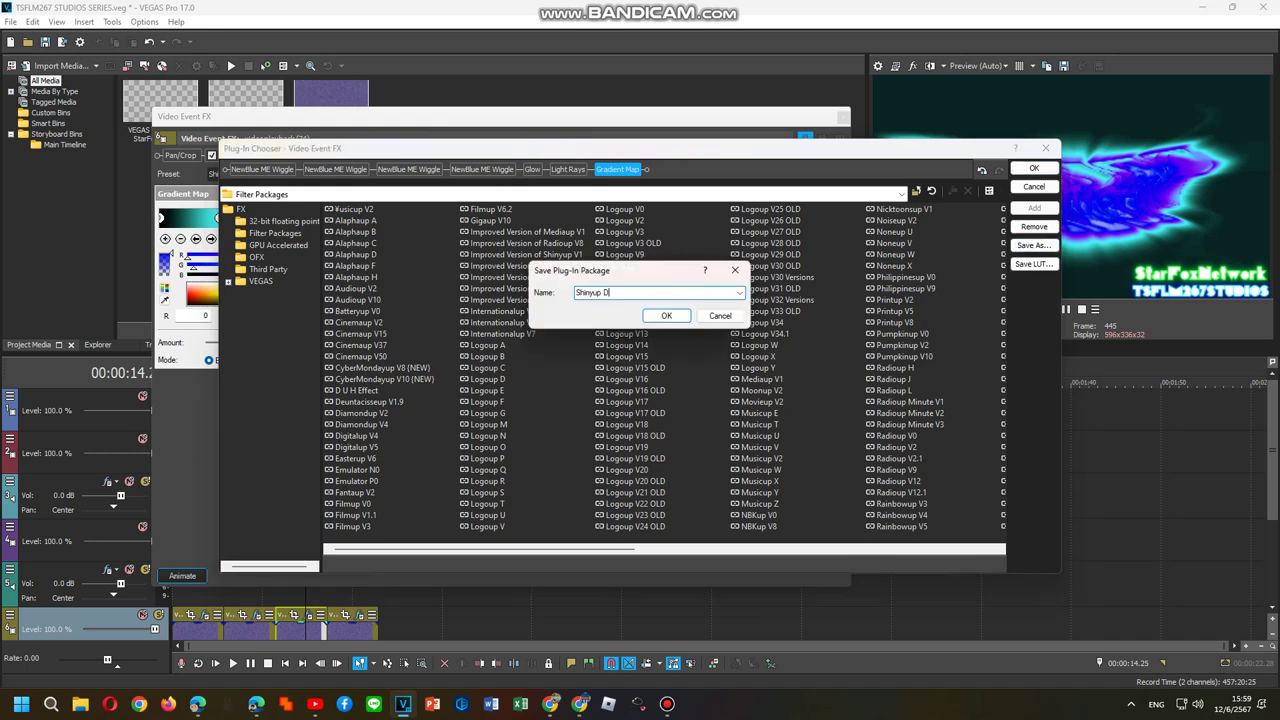
{"action": "left_click", "coordinate": [668, 316]}
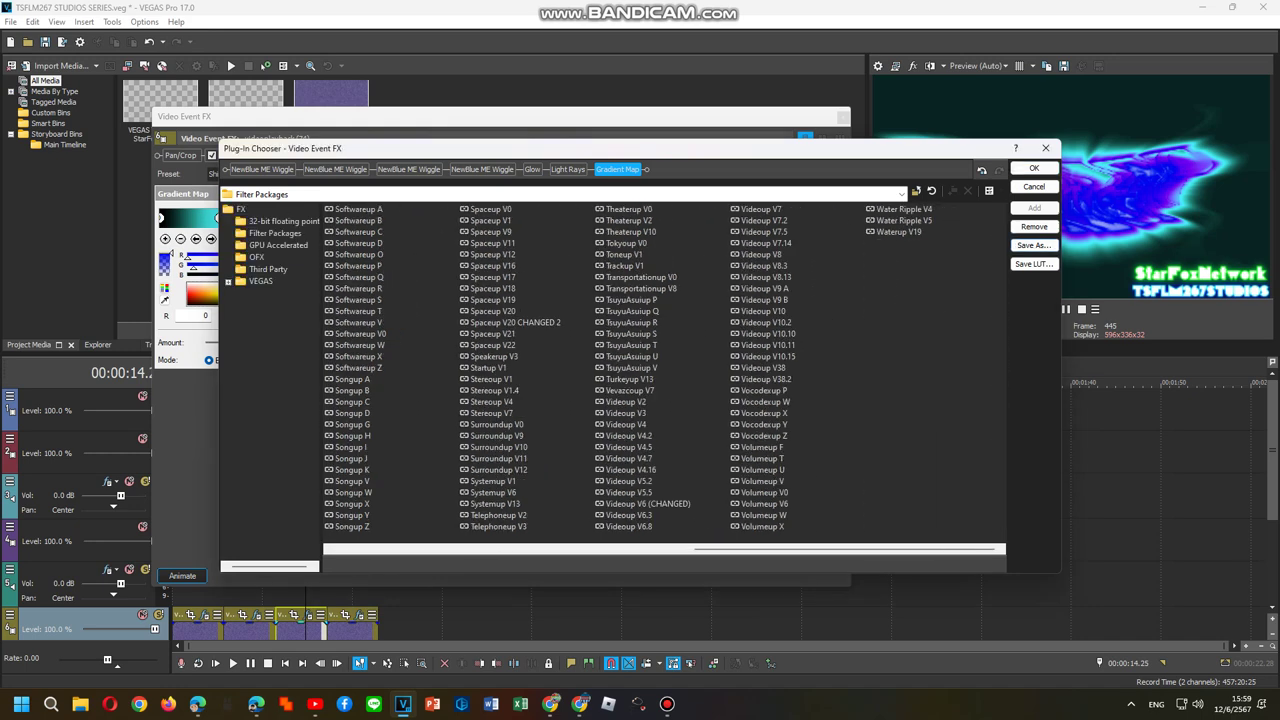
{"action": "left_click", "coordinate": [1034, 168]}
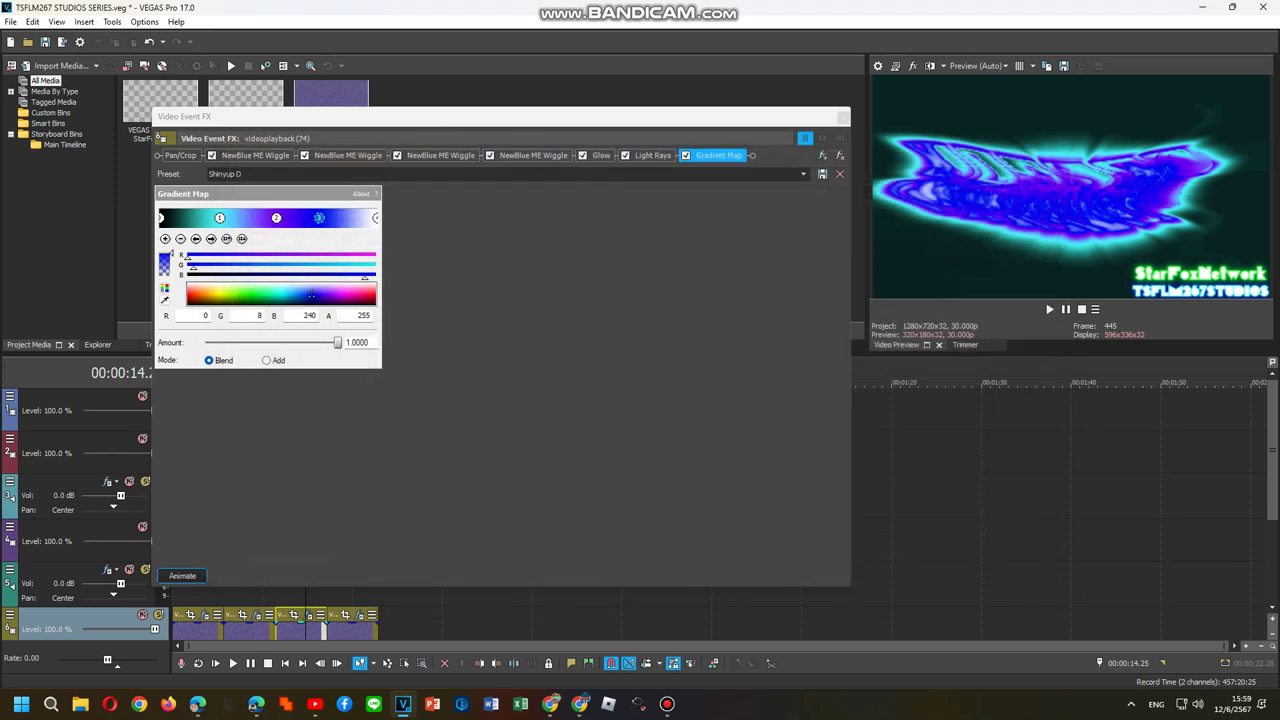
{"action": "left_click", "coordinate": [667, 703]}
{"action": "left_click", "coordinate": [667, 703]}
{"action": "left_click", "coordinate": [843, 117]}
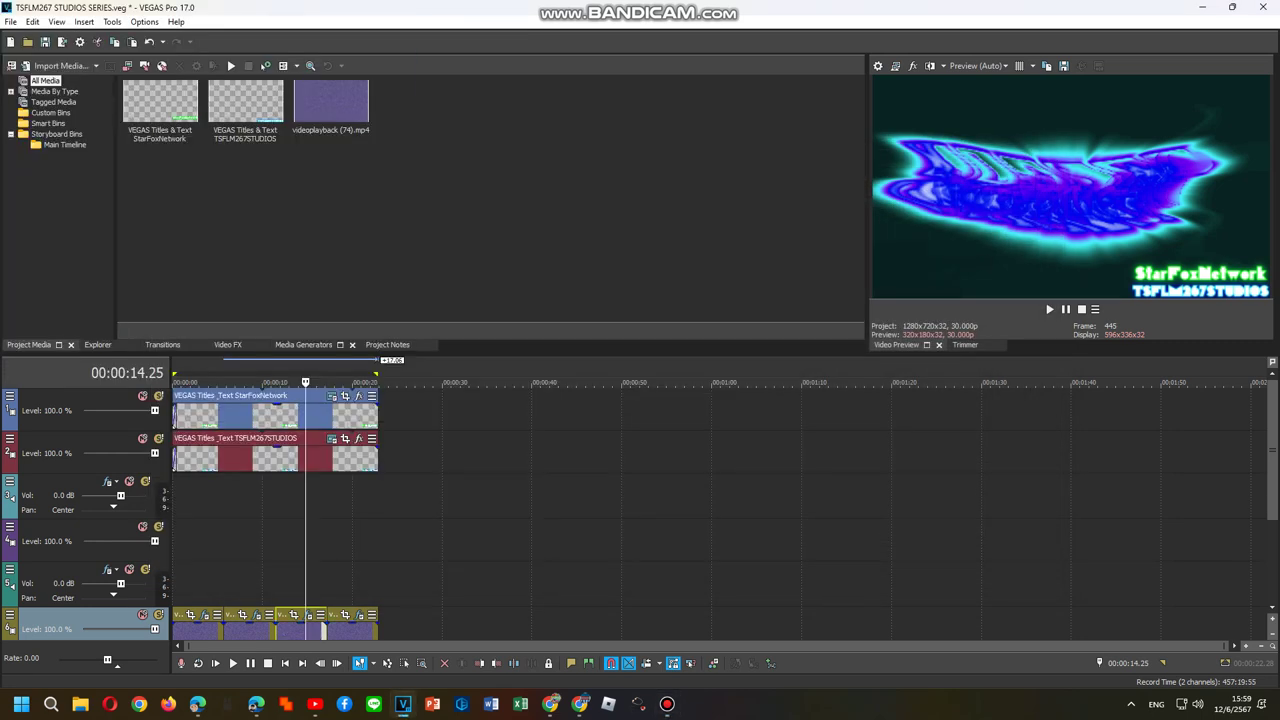
- Open the video event effects of the fourth clip and apply the Printup V2 A preset to the first Wiggle effect
{"action": "left_click", "coordinate": [355, 628]}
{"action": "right_click", "coordinate": [352, 628]}
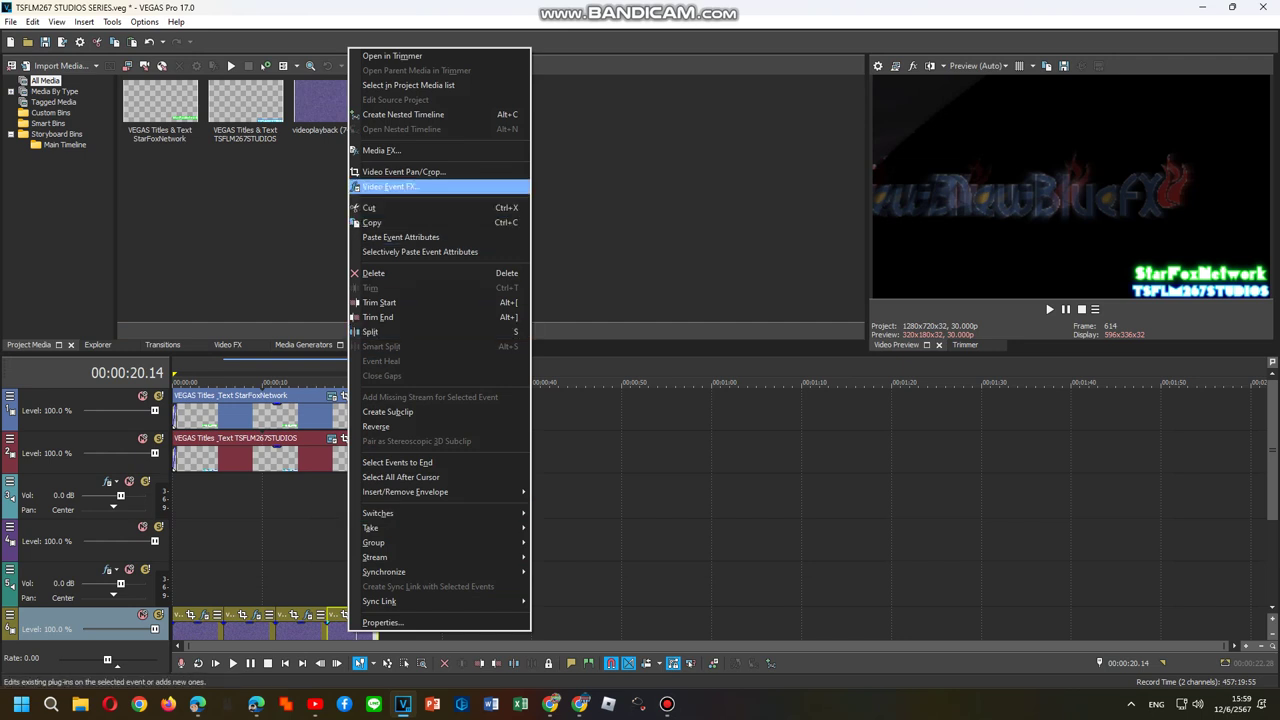
{"action": "left_click", "coordinate": [390, 186]}
{"action": "left_click", "coordinate": [803, 174]}
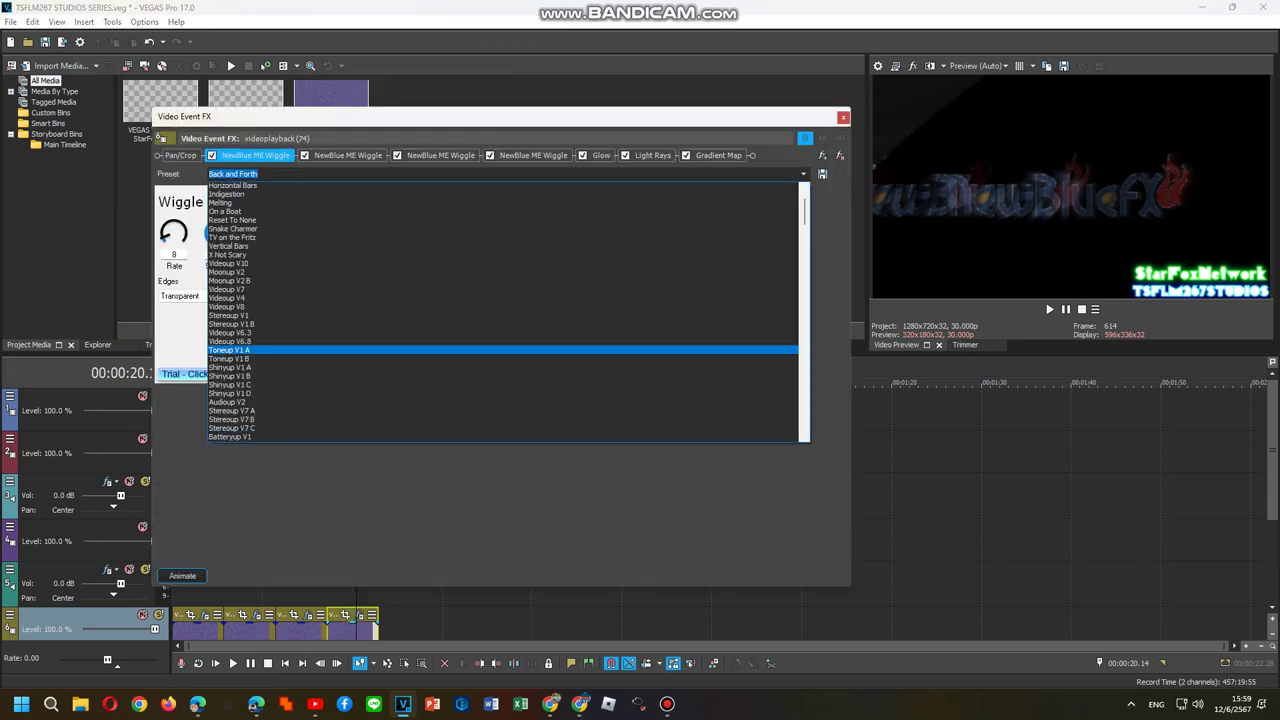
{"action": "scroll", "coordinate": [400, 320], "scroll_direction": "down", "scroll_amount": 1}
{"action": "left_click", "coordinate": [286, 334]}
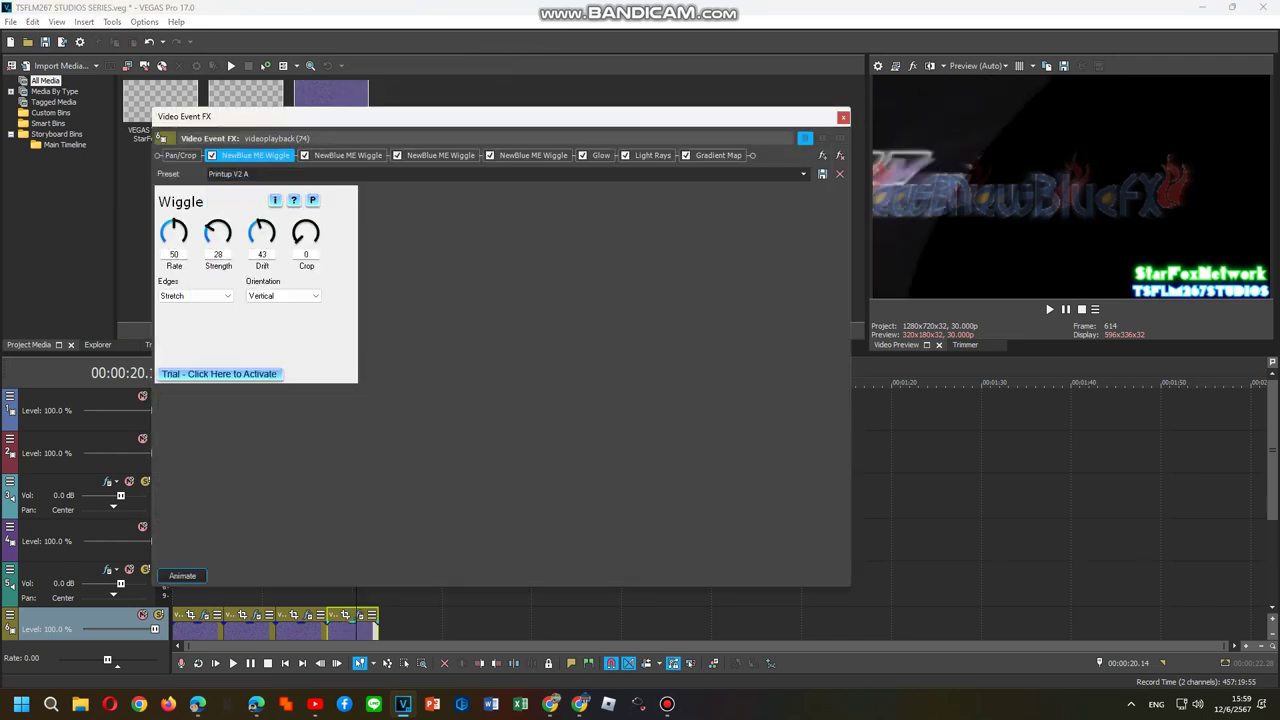
- Apply the Movieup V2 C preset to the fourth clip's second Wiggle effect
{"action": "left_click", "coordinate": [348, 155]}
{"action": "left_click", "coordinate": [803, 174]}
{"action": "scroll", "coordinate": [400, 371], "scroll_direction": "down", "scroll_amount": 2}
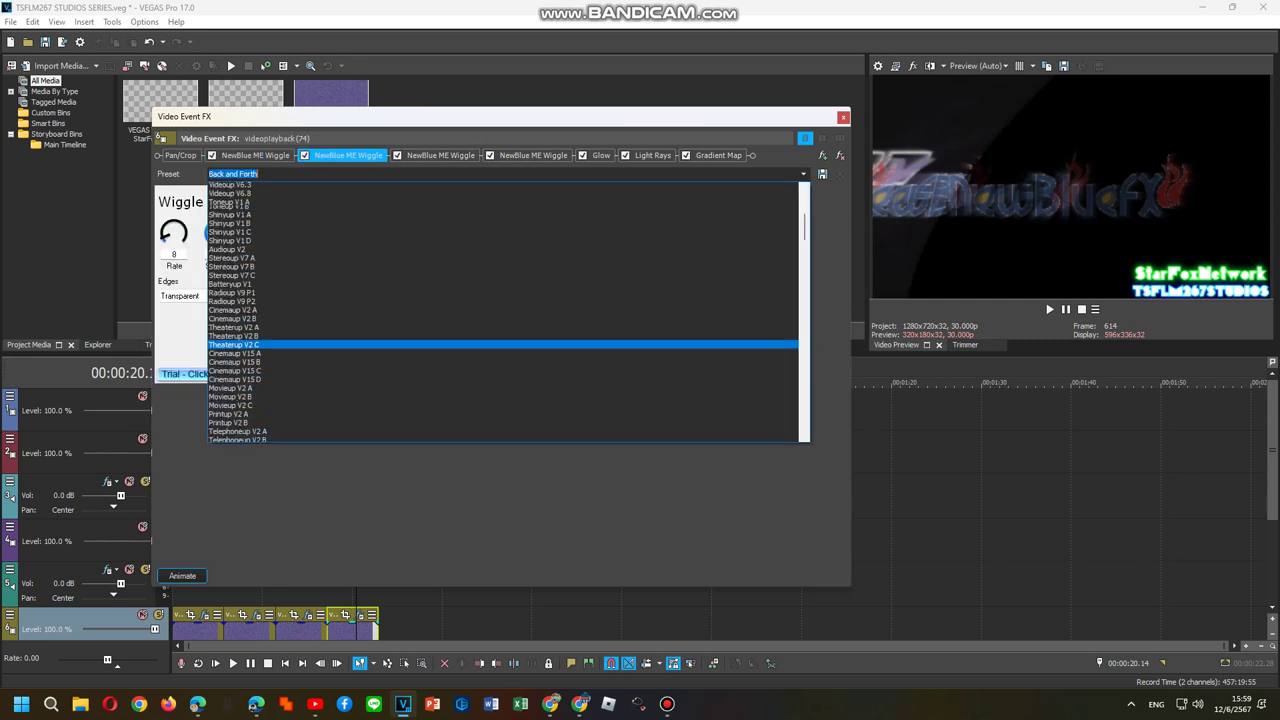
{"action": "left_click", "coordinate": [300, 343]}
- Apply the Moonup V2 preset to the fourth clip's third Wiggle effect and Fun House to its fourth
{"action": "left_click", "coordinate": [440, 155]}
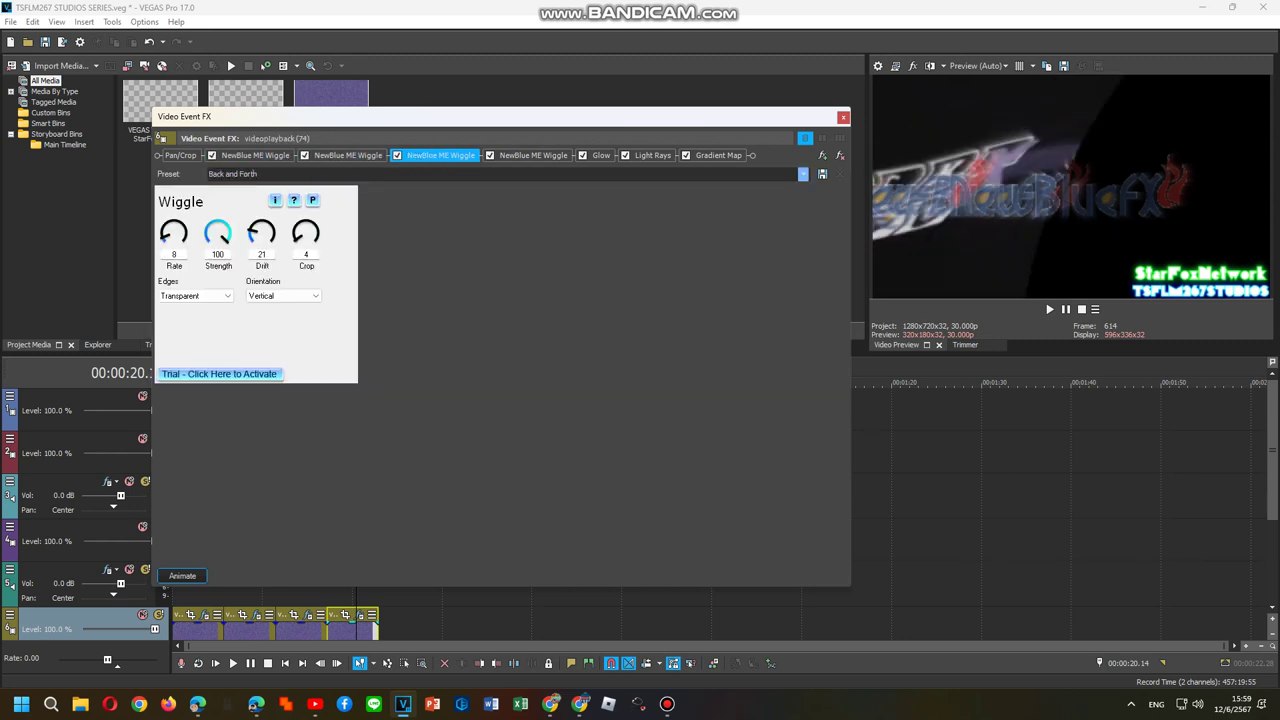
{"action": "left_click", "coordinate": [803, 174]}
{"action": "left_click", "coordinate": [300, 297]}
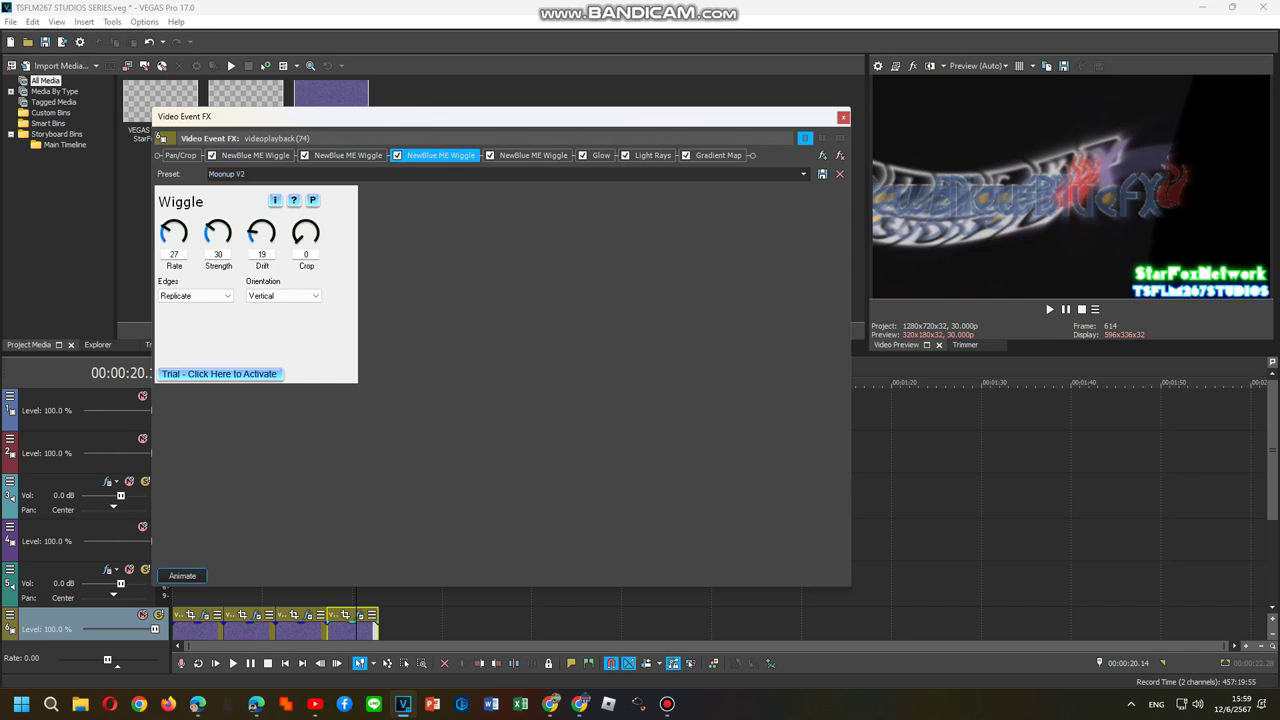
{"action": "left_click", "coordinate": [533, 155]}
{"action": "left_click", "coordinate": [803, 174]}
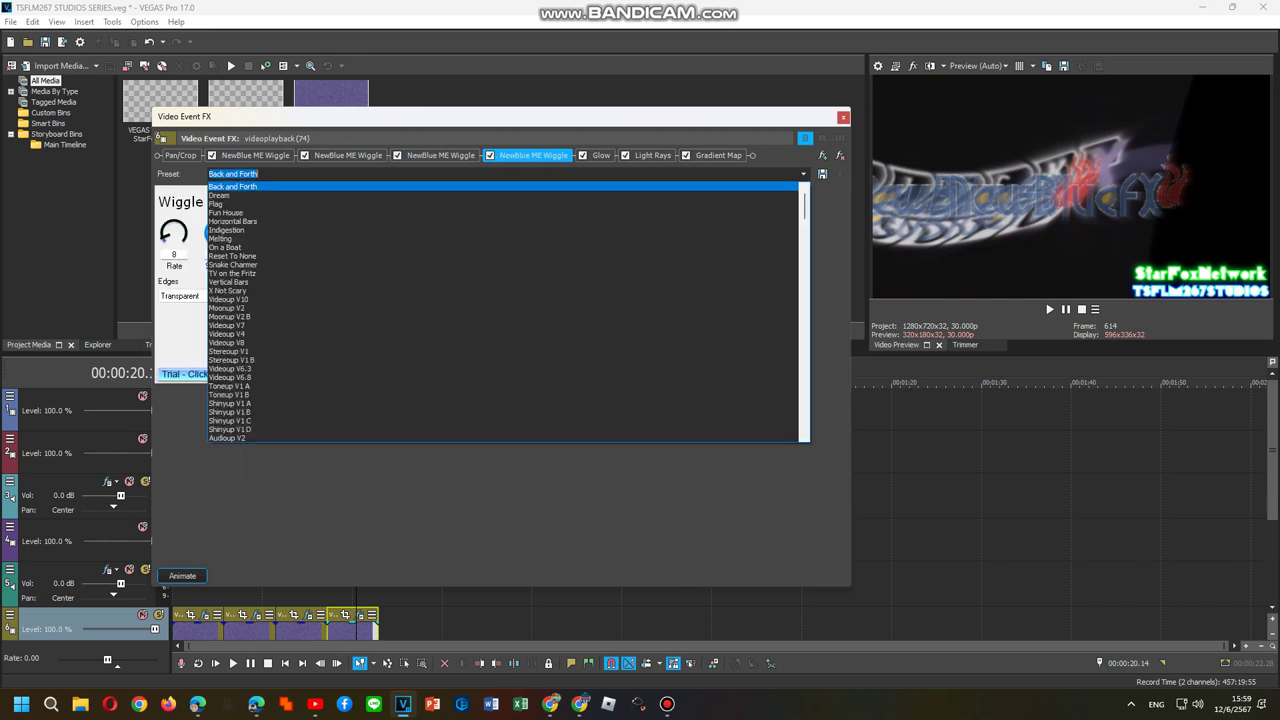
{"action": "left_click", "coordinate": [300, 214]}
- Apply the White Intense Glow preset to the fourth clip's Glow effect and Intense Light Rays to its Light Rays effect
{"action": "left_click", "coordinate": [600, 155]}
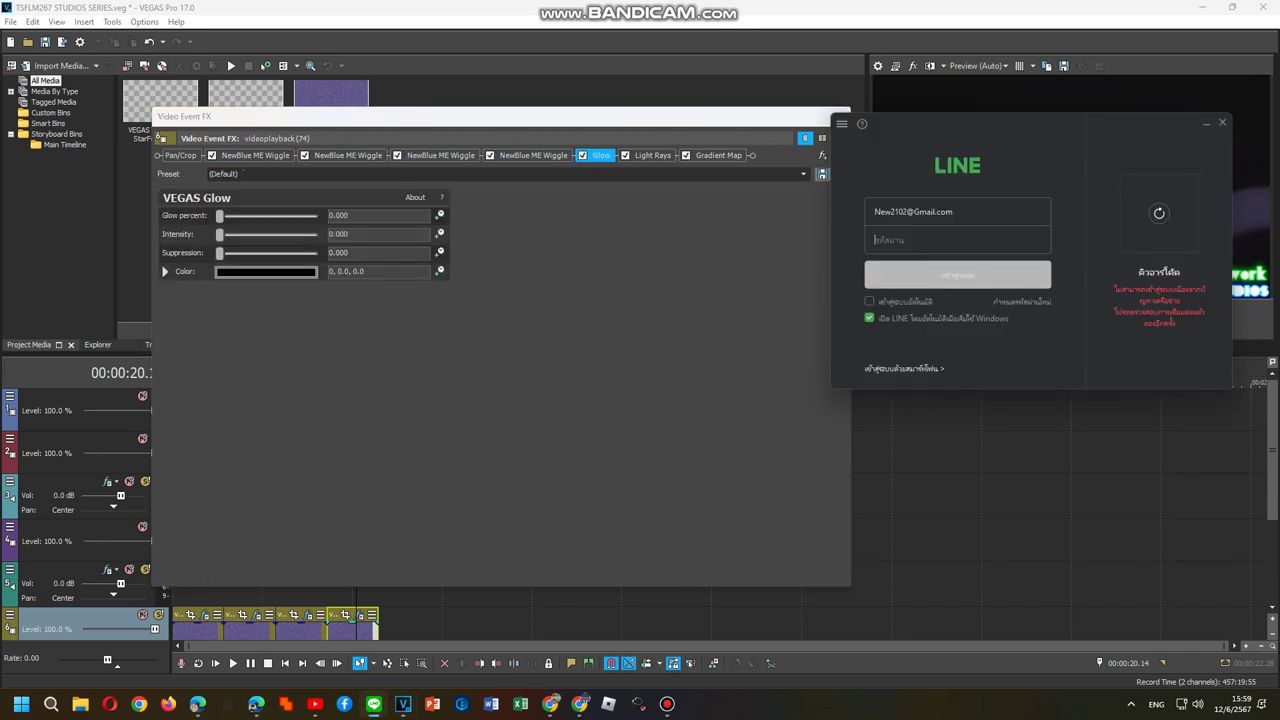
{"action": "left_click", "coordinate": [803, 174]}
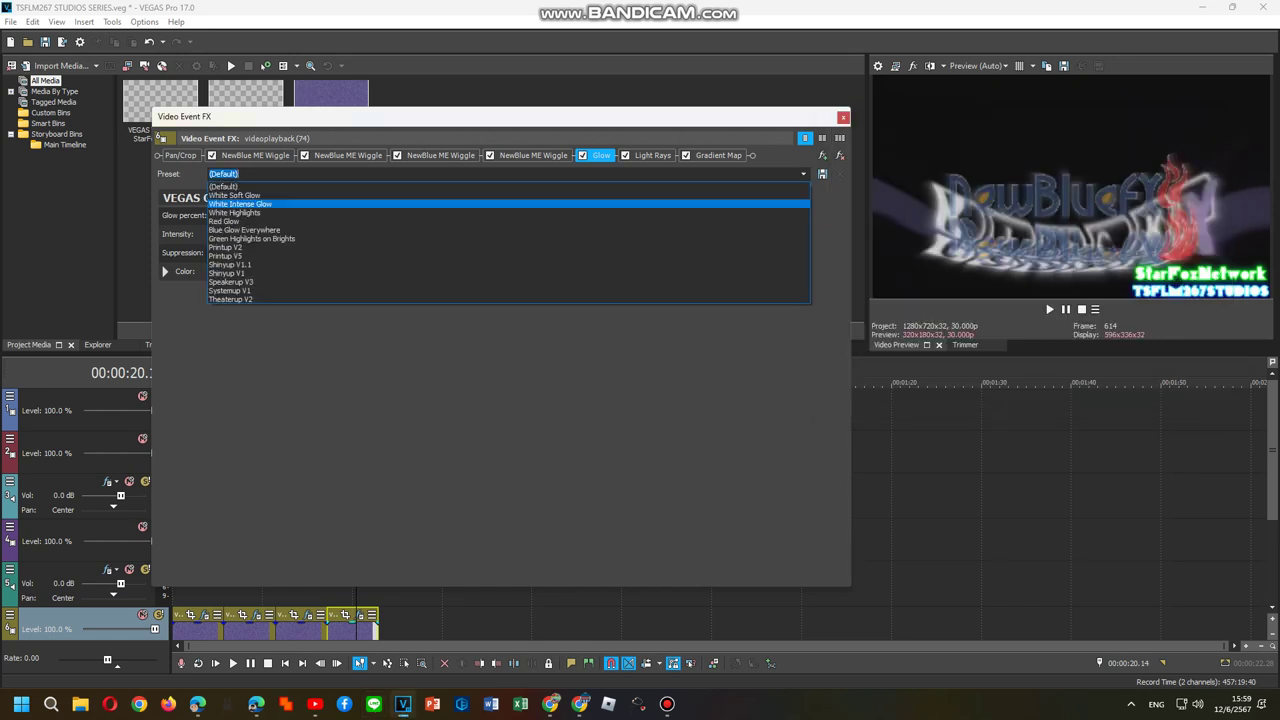
{"action": "left_click", "coordinate": [286, 203]}
{"action": "left_click", "coordinate": [652, 155]}
{"action": "left_click", "coordinate": [803, 174]}
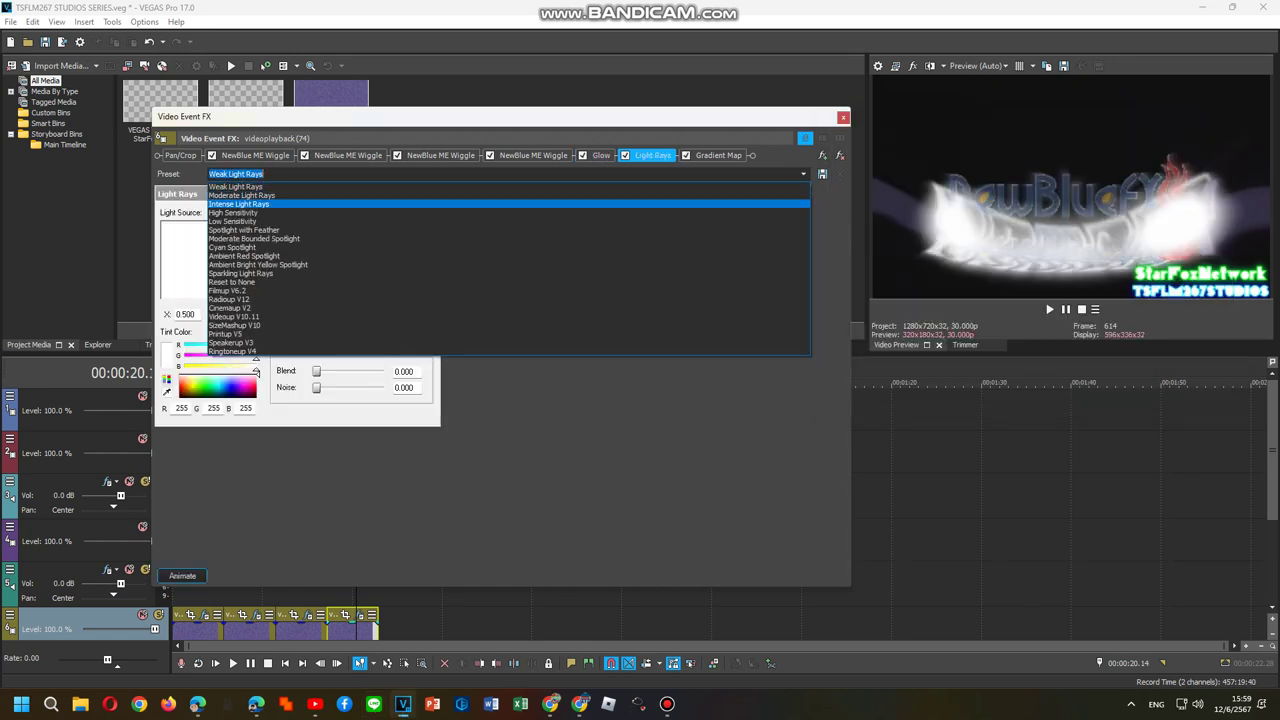
{"action": "left_click", "coordinate": [240, 201]}
- In the fourth clip's Gradient Map, shift the first middle point toward the dark end in blue (0, 3, 225) and add a second point
{"action": "left_click", "coordinate": [718, 155]}
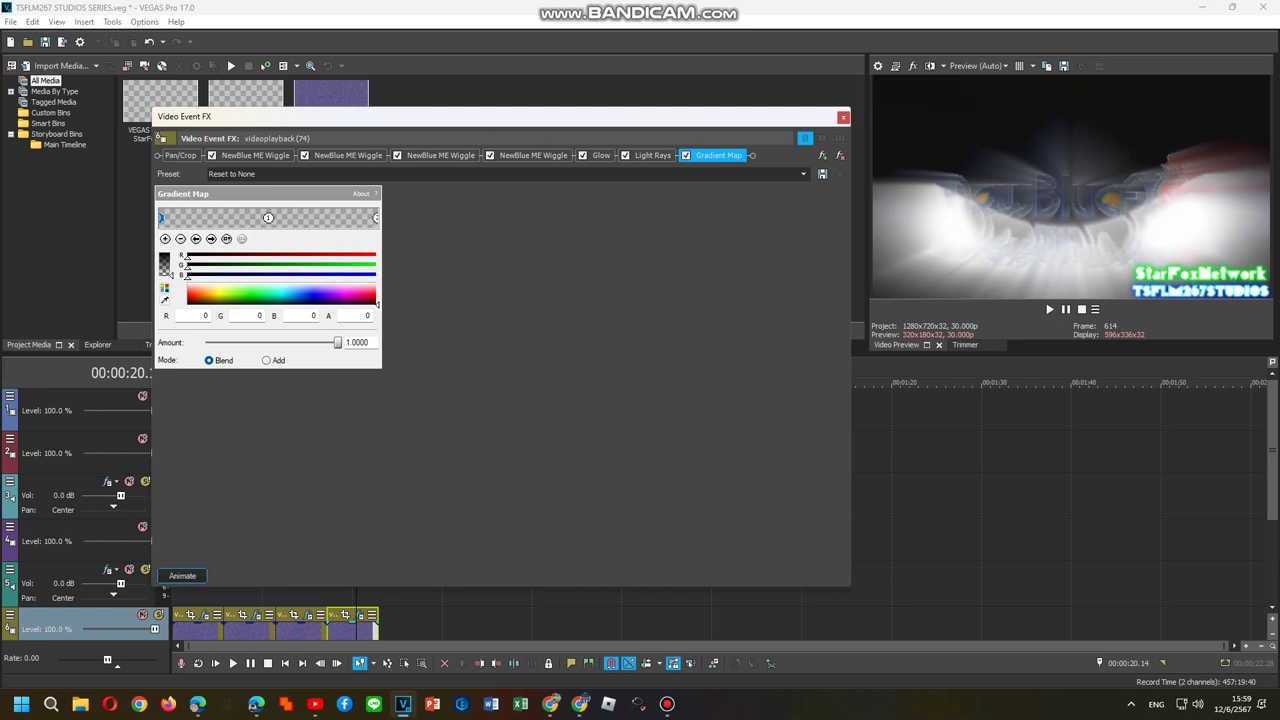
{"action": "left_click_drag", "start_coordinate": [268, 218], "coordinate": [233, 218]}
{"action": "left_click", "coordinate": [303, 218]}
{"action": "left_click", "coordinate": [312, 295]}
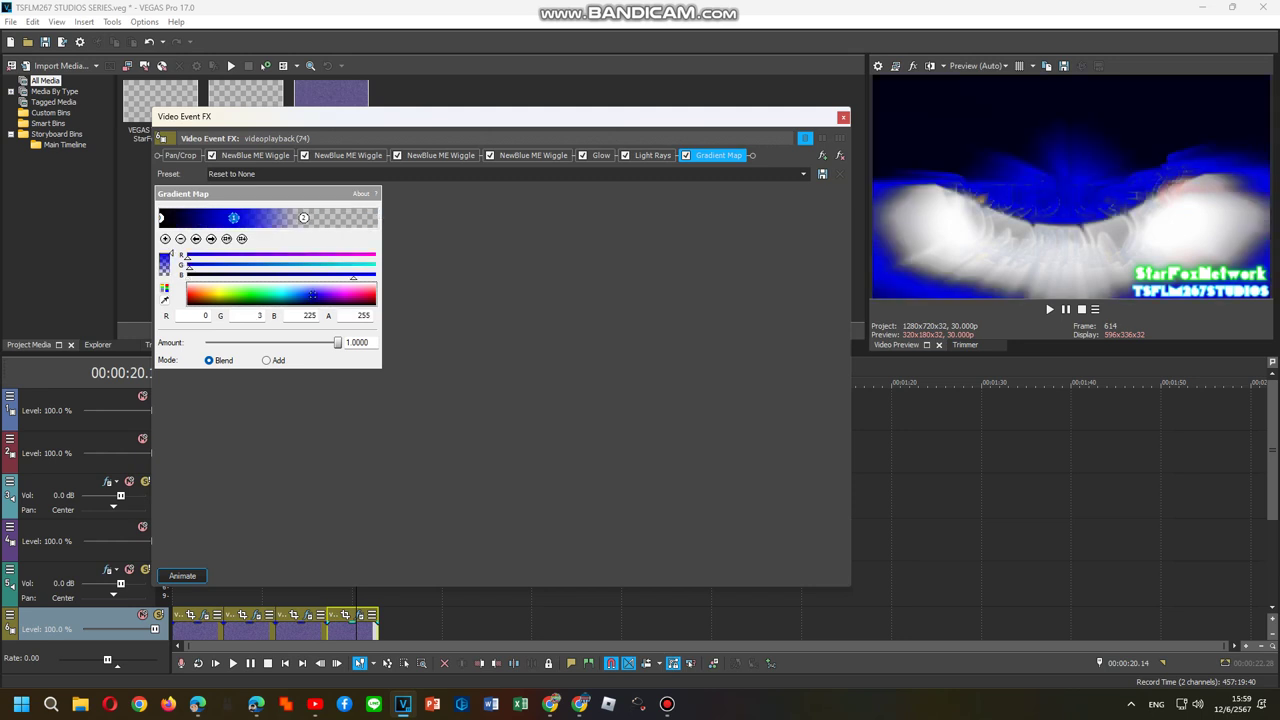
- Make the gradient's end point white and colour the second point, trying teal (0, 165, 146) and settling on bright blue
{"action": "left_click", "coordinate": [352, 218]}
{"action": "left_click", "coordinate": [278, 295]}
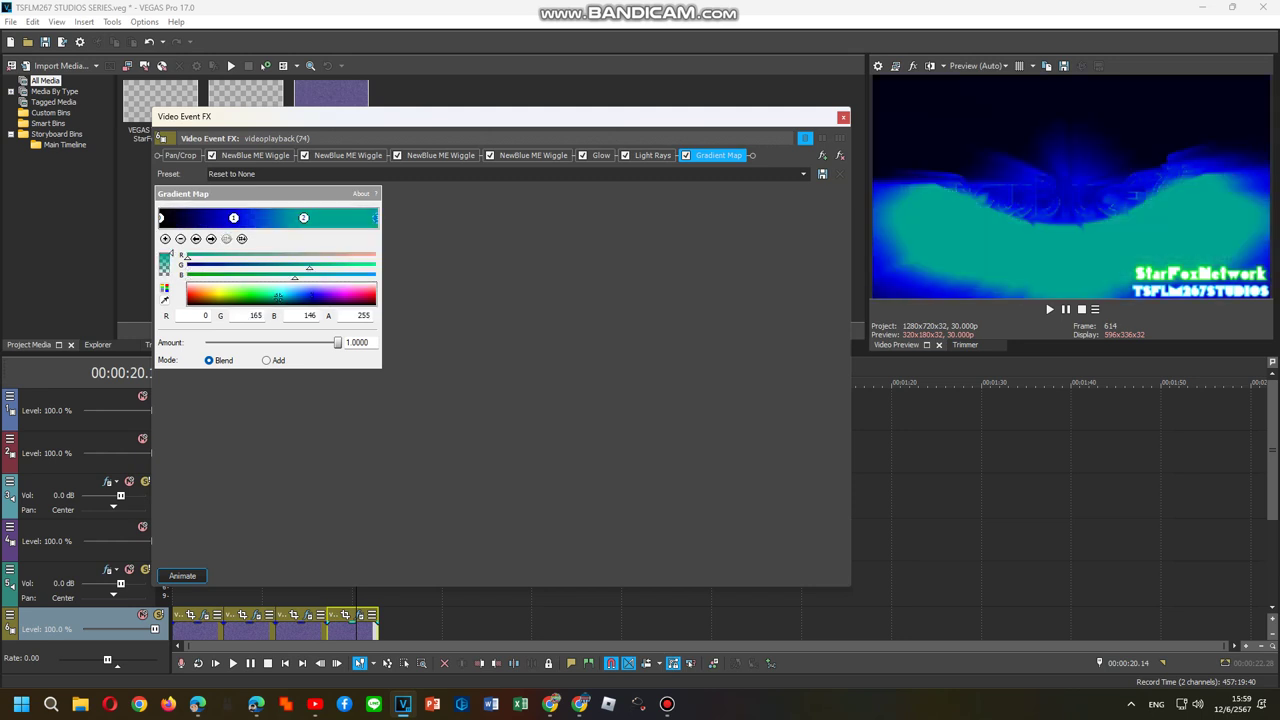
{"action": "left_click", "coordinate": [376, 283]}
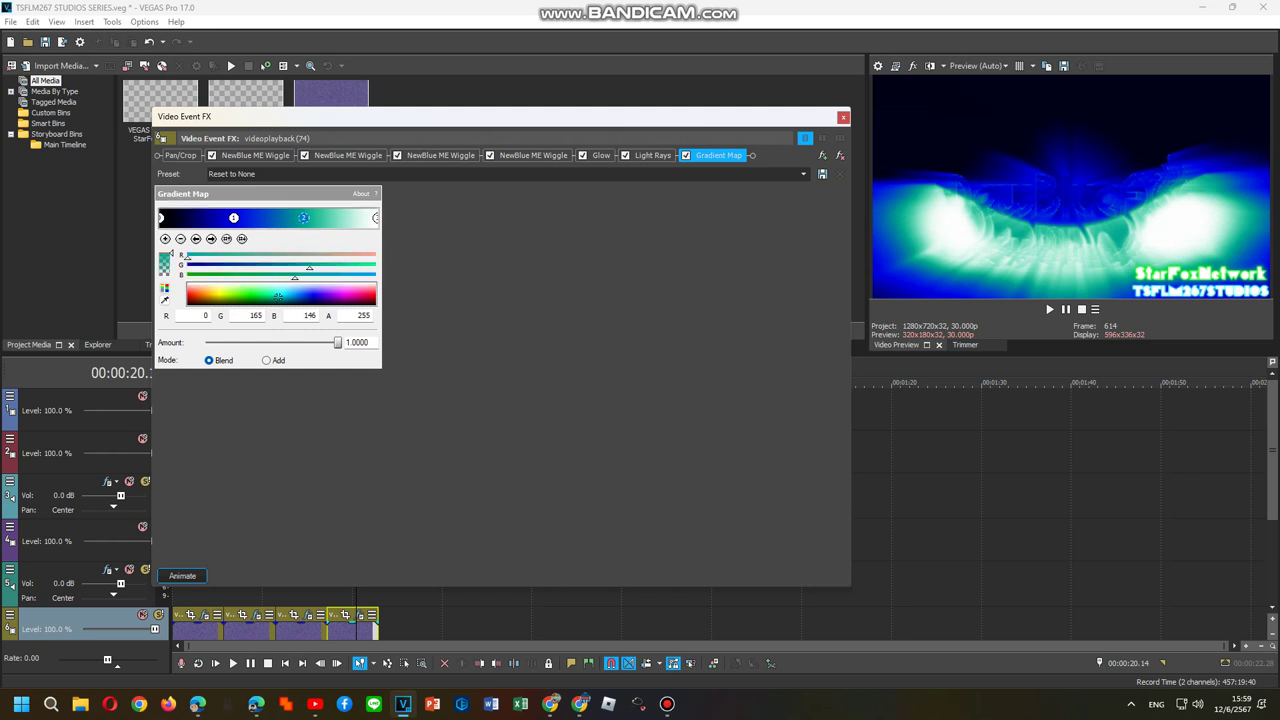
{"action": "left_click", "coordinate": [348, 155]}
{"action": "left_click", "coordinate": [718, 155]}
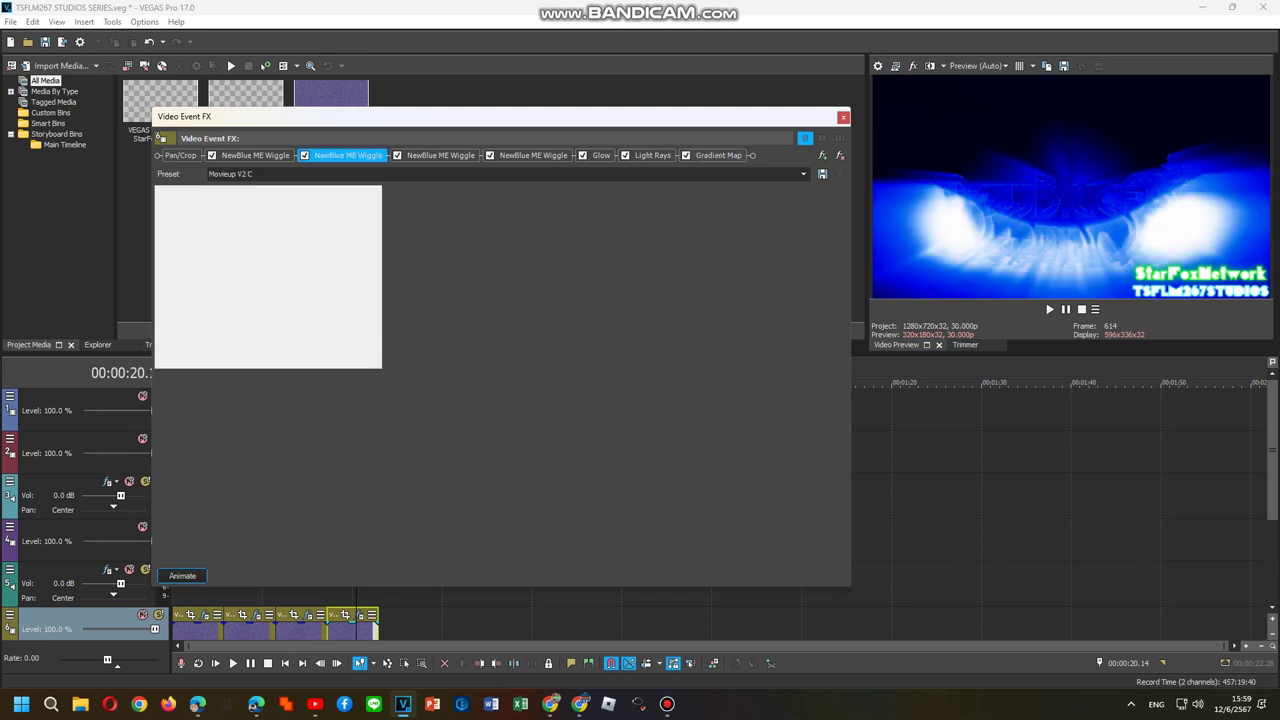
- Save the fourth clip's Gradient Map preset and its whole video effect chain as a filter package, both named Shinyup E
{"action": "type", "text": "Shinyup E"}
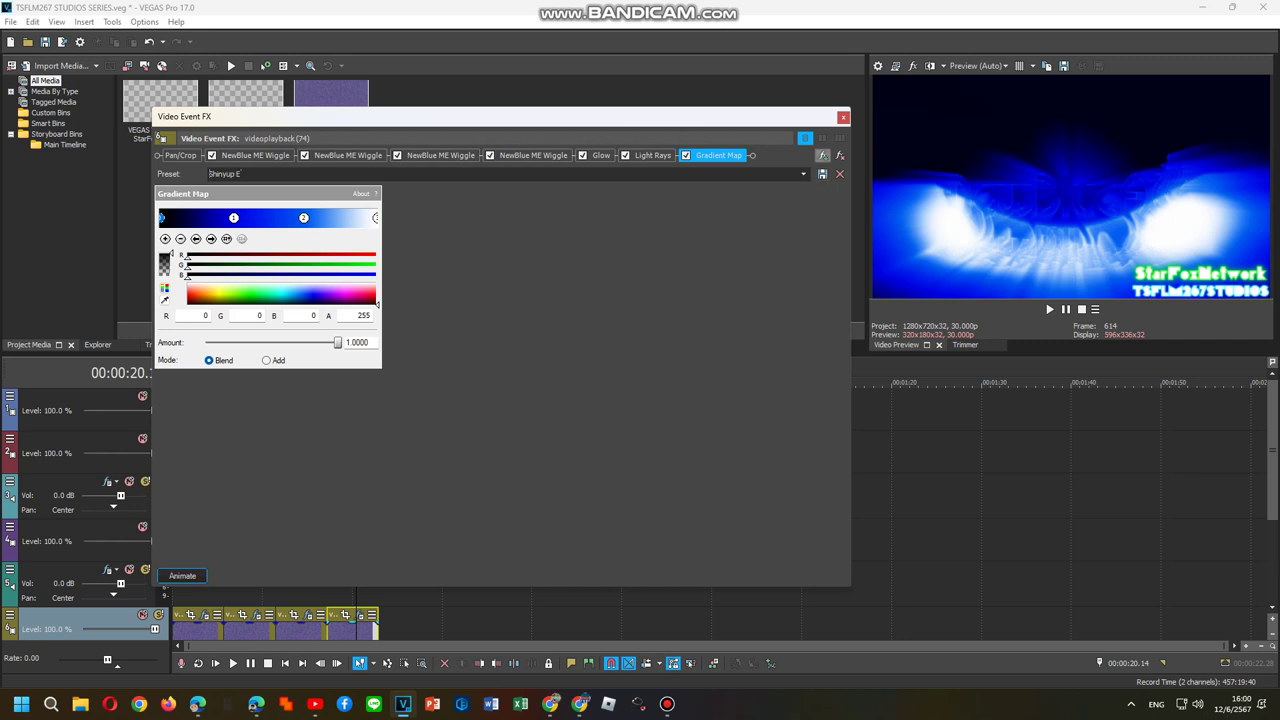
{"action": "left_click", "coordinate": [822, 155]}
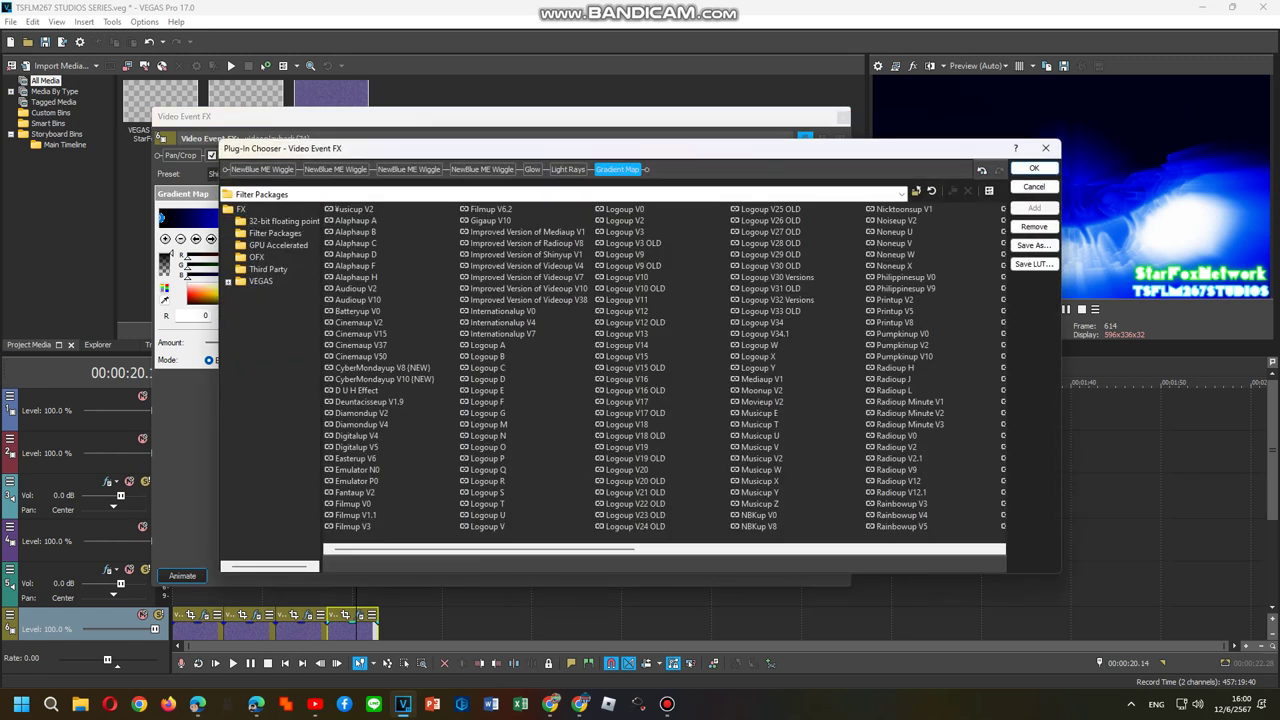
{"action": "left_click", "coordinate": [1034, 245]}
{"action": "type", "text": "Shinyup E"}
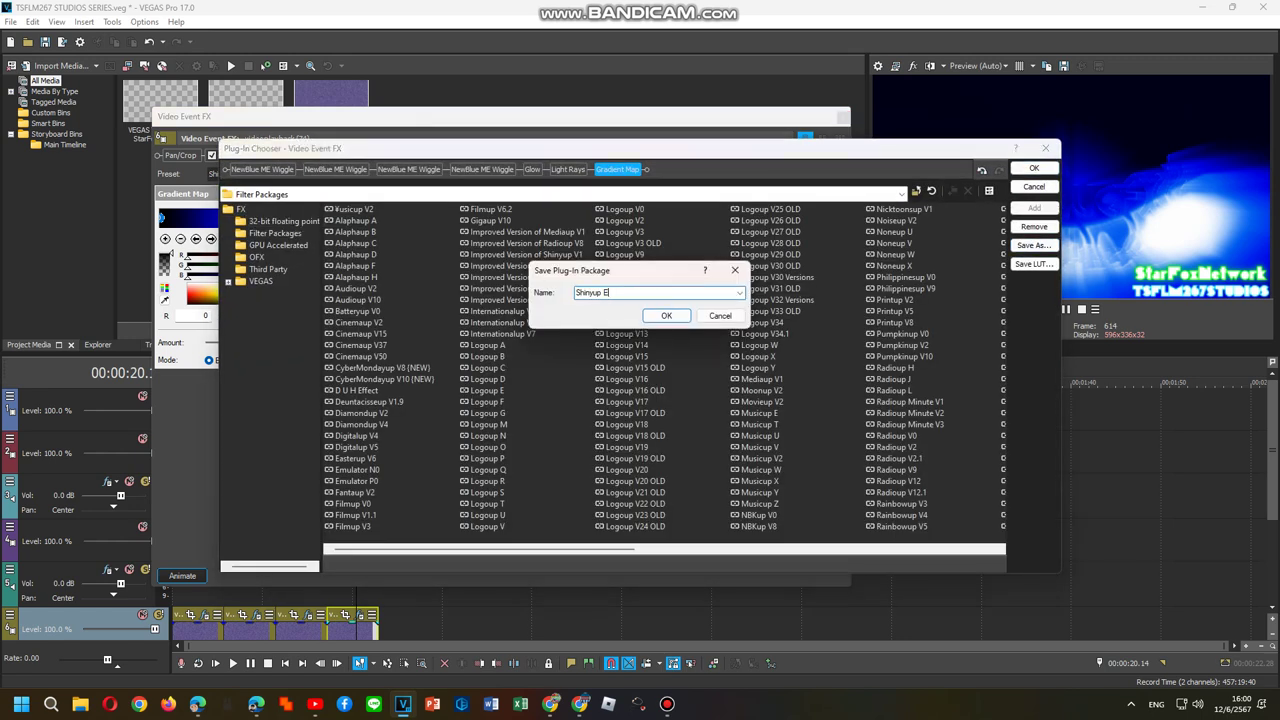
{"action": "left_click", "coordinate": [666, 315]}
{"action": "left_click", "coordinate": [1045, 148]}
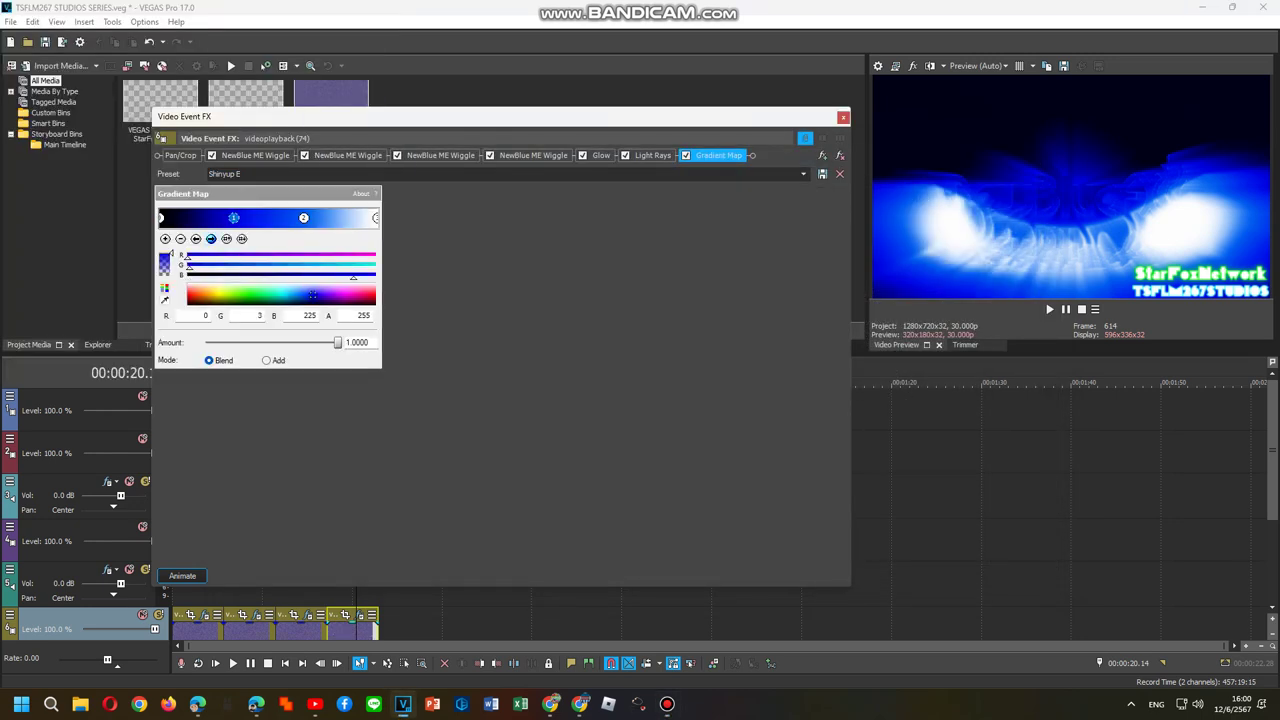
{"action": "key", "text": "Escape"}
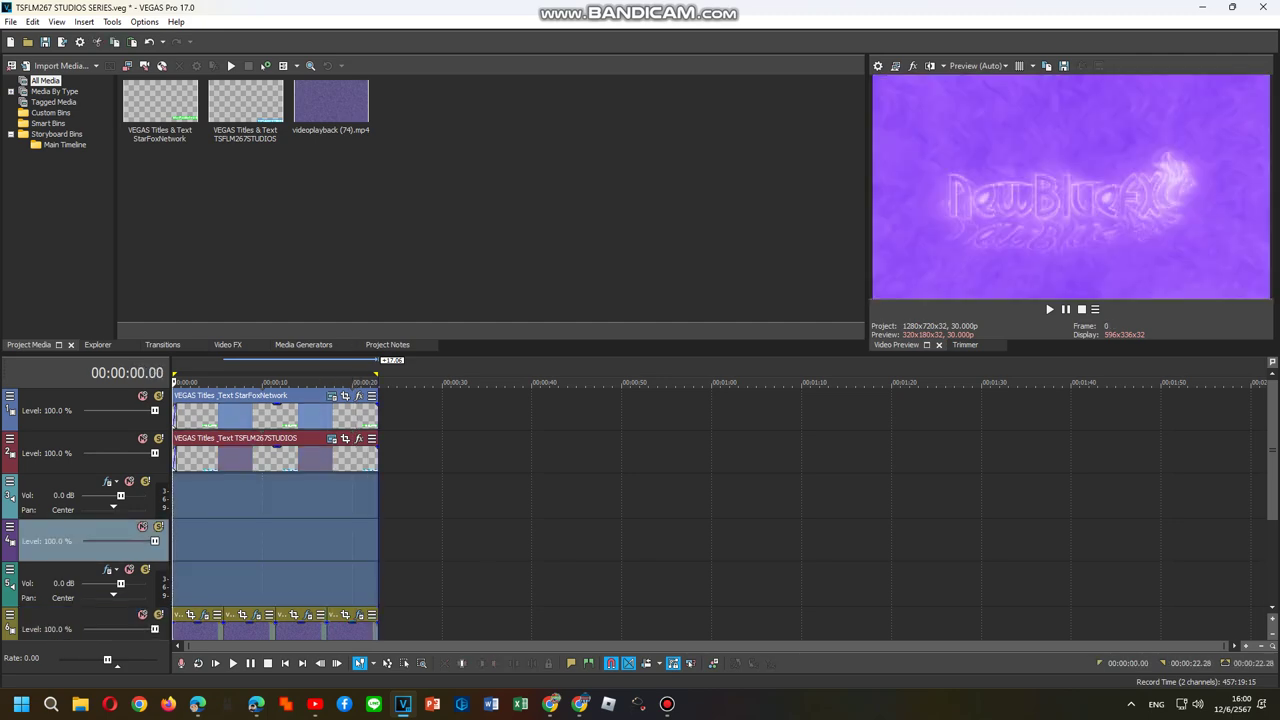
- Start an effect chain on the first audio clip with the Effect plug-in followed by two ExpressFX Chorus plug-ins
{"action": "right_click", "coordinate": [207, 540]}
{"action": "left_click", "coordinate": [250, 221]}
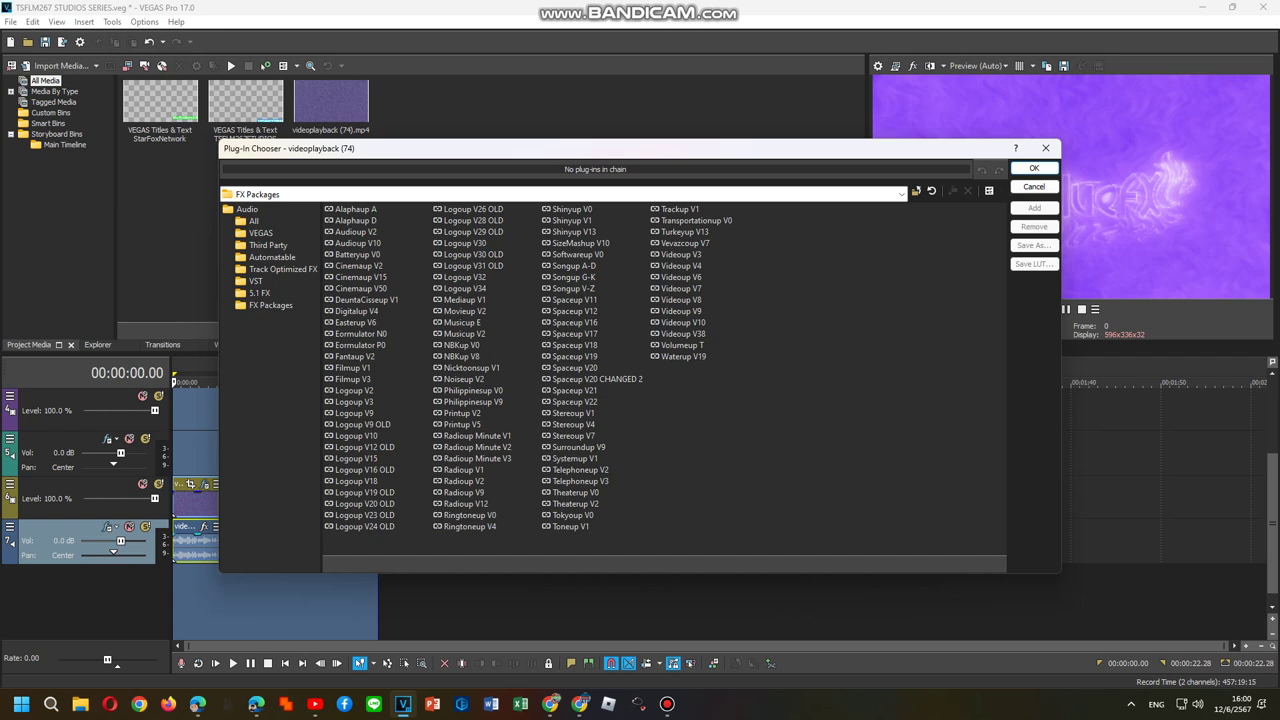
{"action": "left_click", "coordinate": [254, 221]}
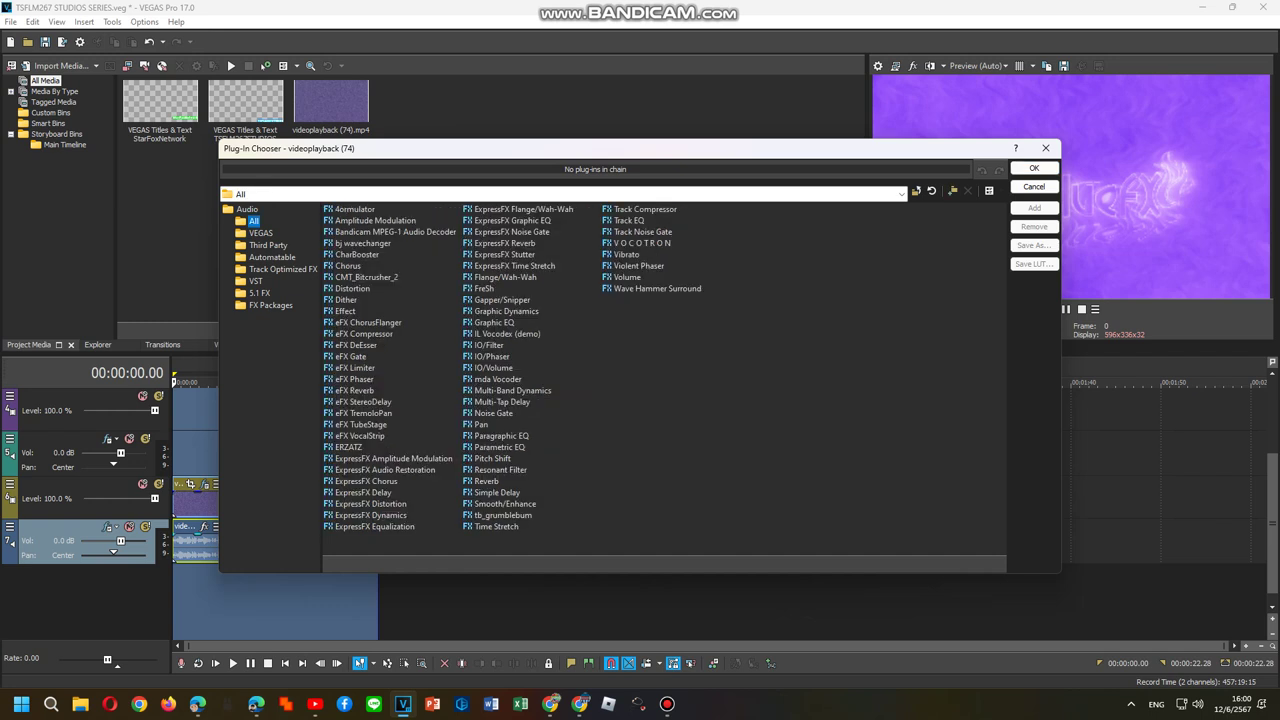
{"action": "double_click", "coordinate": [345, 311]}
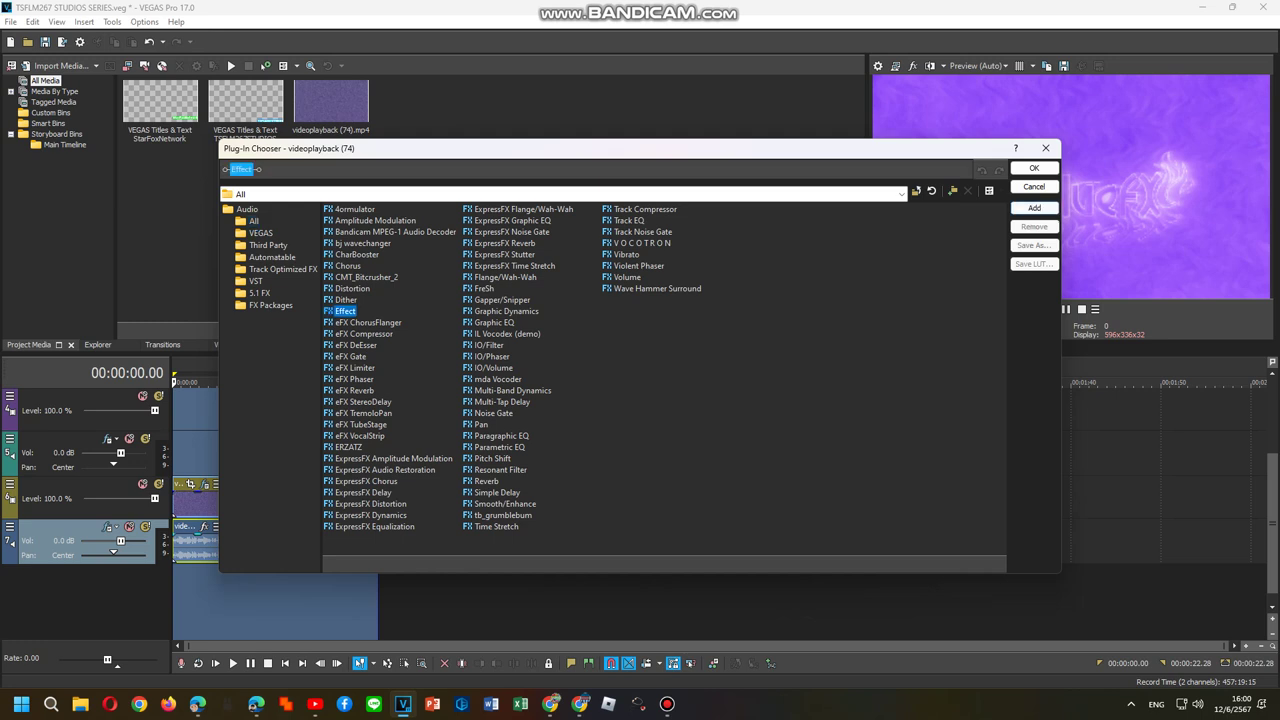
{"action": "double_click", "coordinate": [366, 481]}
{"action": "double_click", "coordinate": [366, 481]}
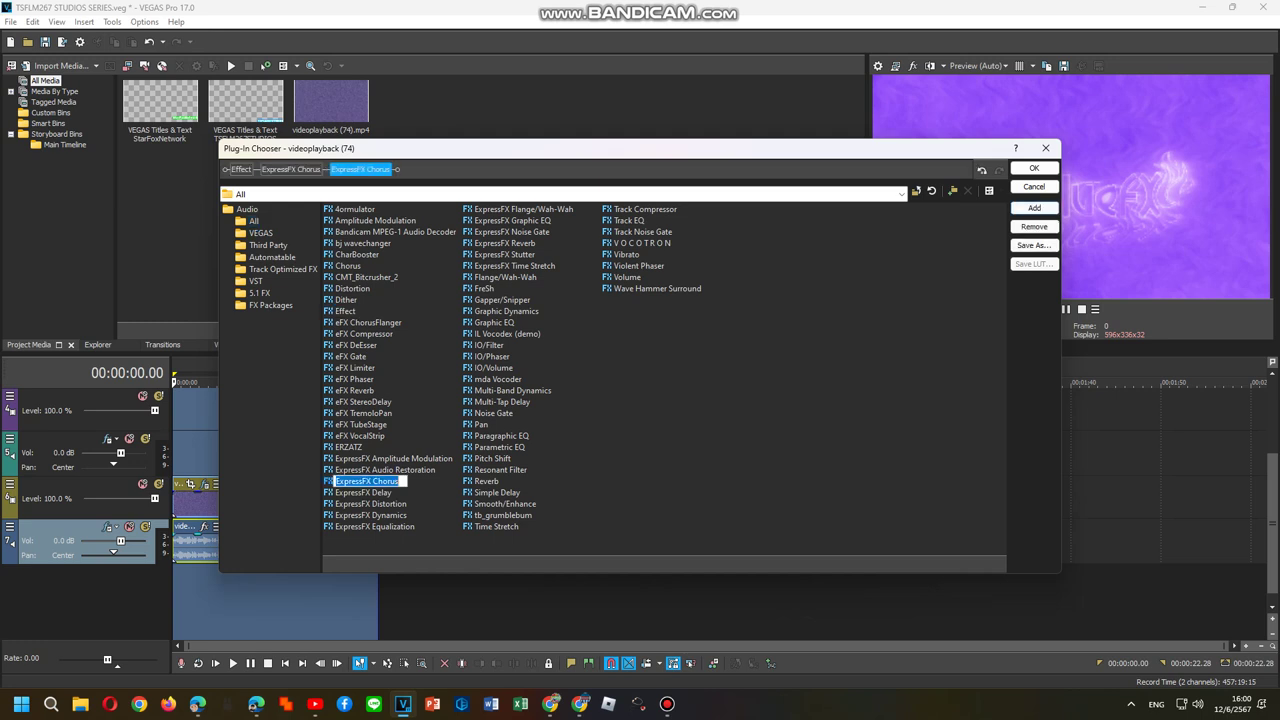
- Add IO/Phaser, tb_grumblebum and IL Vocodex (demo) to the first audio clip's chain and accept it
{"action": "left_click", "coordinate": [501, 333]}
{"action": "left_click", "coordinate": [491, 356]}
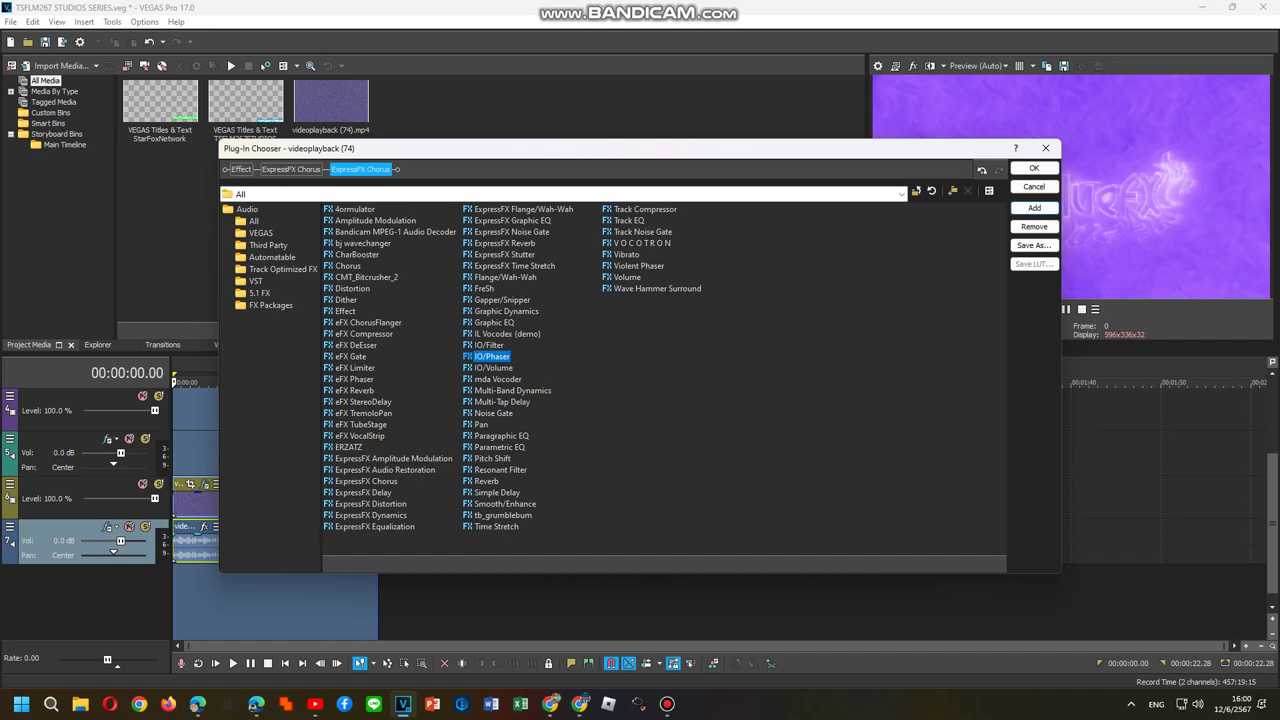
{"action": "double_click", "coordinate": [491, 356]}
{"action": "left_click", "coordinate": [503, 515]}
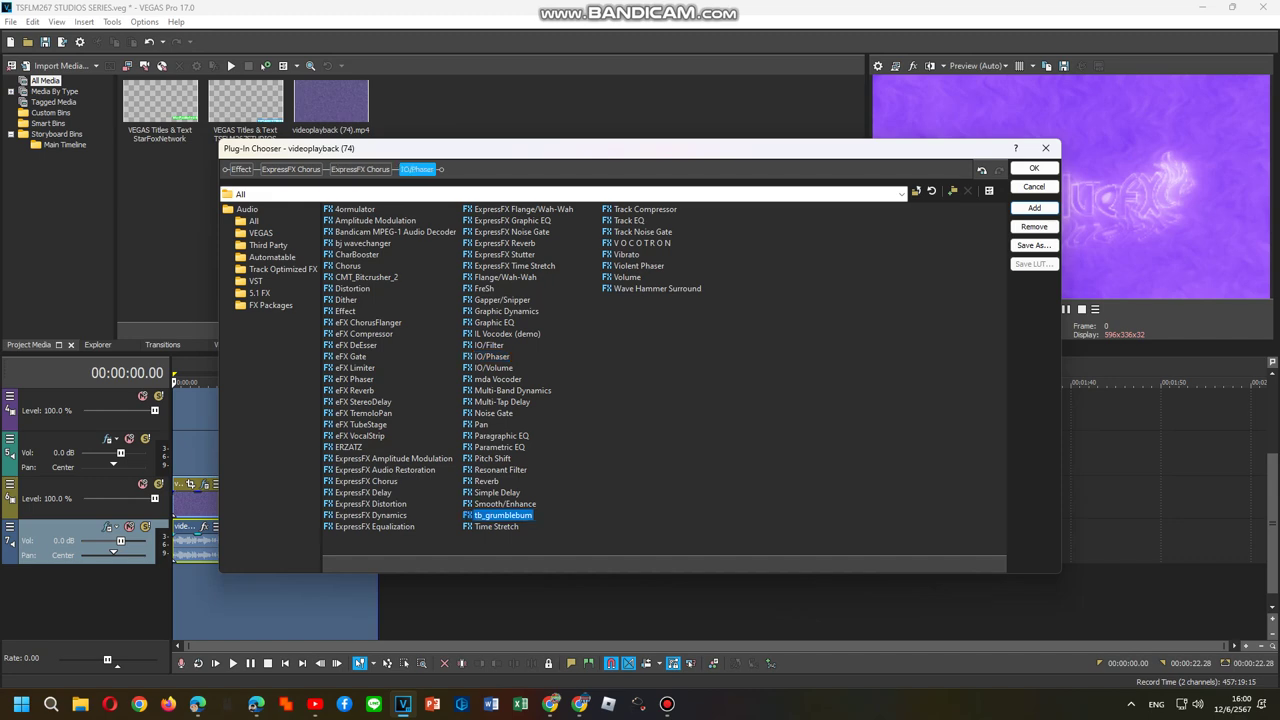
{"action": "double_click", "coordinate": [503, 515]}
{"action": "left_click", "coordinate": [501, 333]}
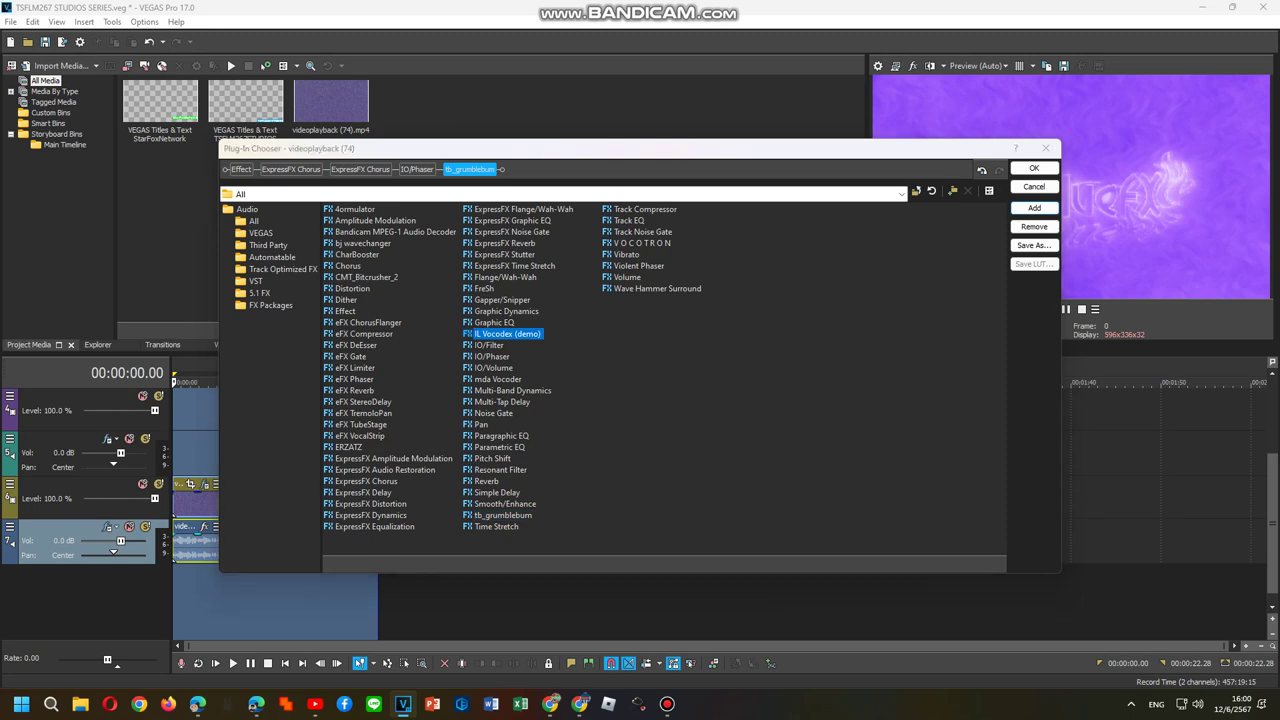
{"action": "double_click", "coordinate": [501, 333]}
{"action": "key", "text": "Return"}
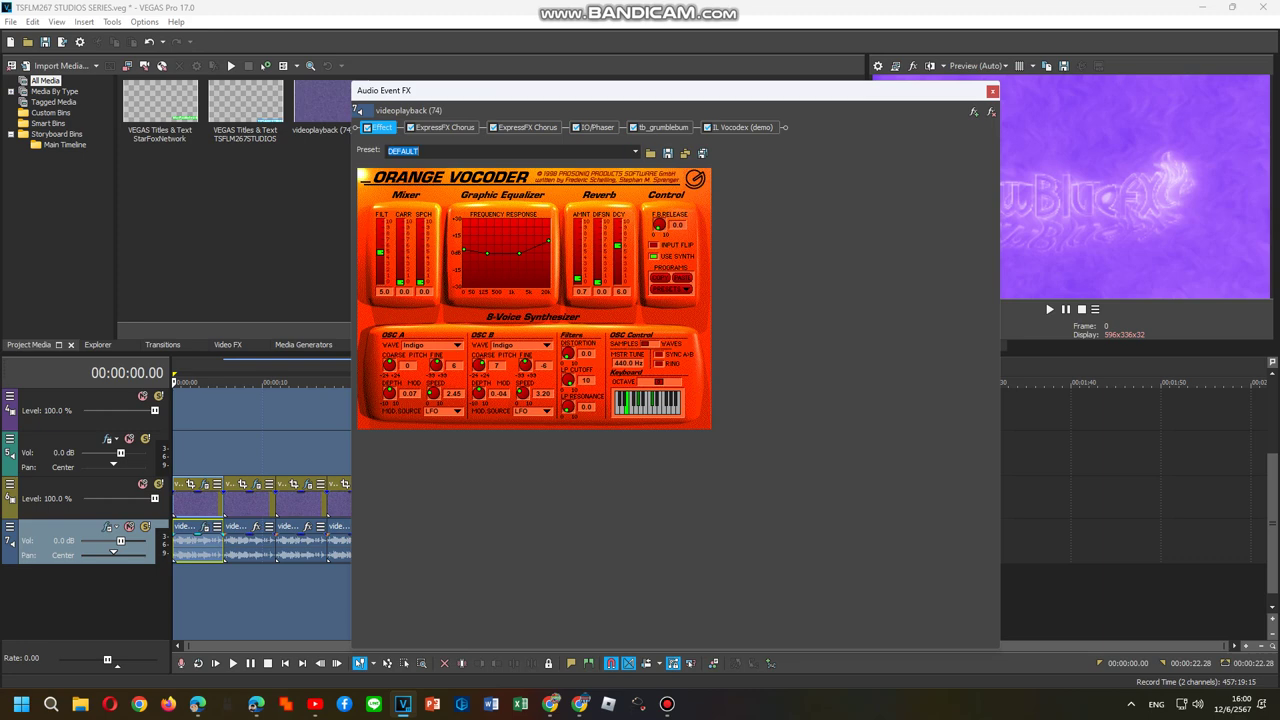
- Apply the Fmaj VOCODER preset to the audio clip's Effect plug-in and Delay TV to its first ExpressFX Chorus
{"action": "left_click", "coordinate": [636, 151]}
{"action": "left_click", "coordinate": [430, 225]}
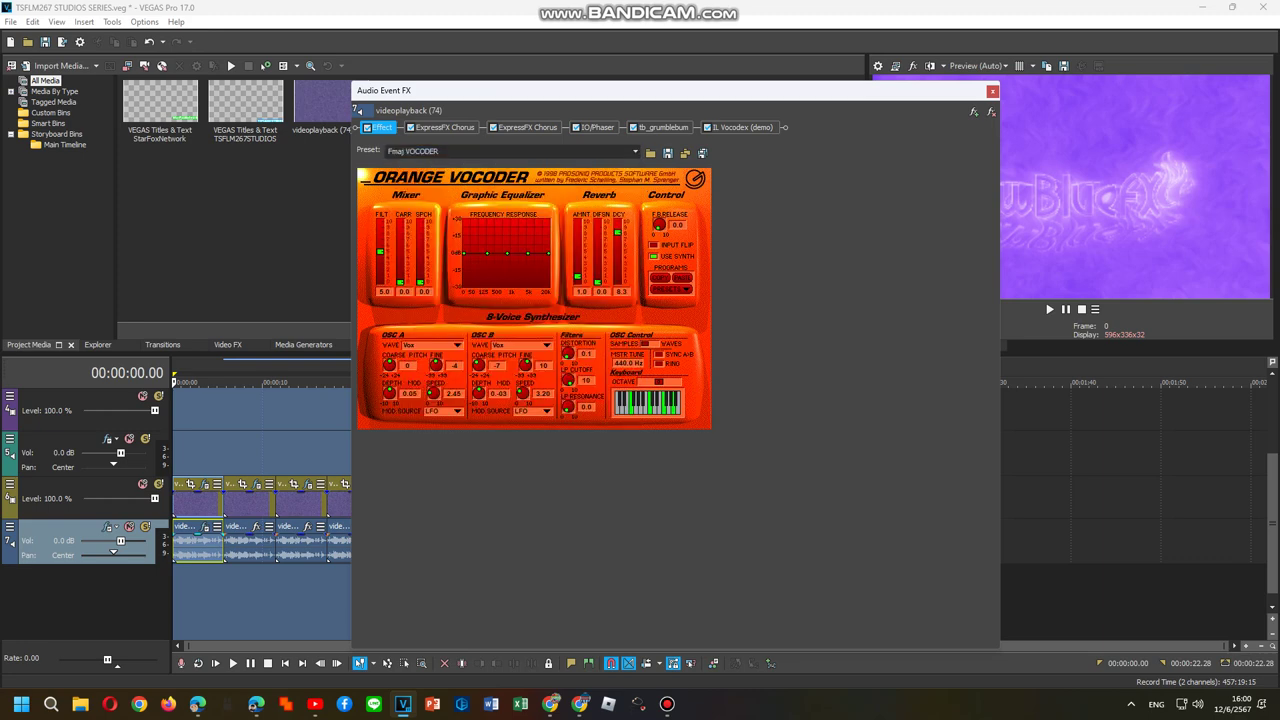
{"action": "left_click", "coordinate": [445, 127]}
{"action": "left_click", "coordinate": [528, 151]}
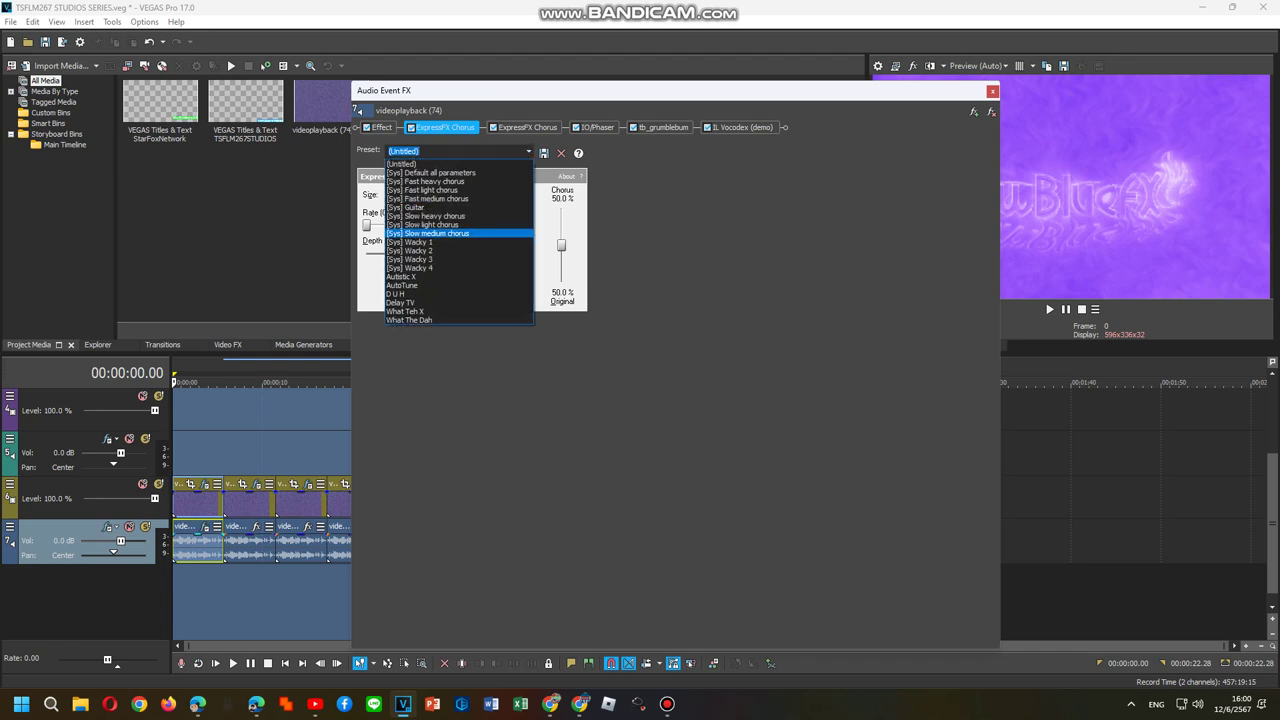
{"action": "left_click", "coordinate": [405, 302]}
- Apply the What Teh X preset to the audio clip's second ExpressFX Chorus and the Sawtooth preset to its IO/Phaser
{"action": "left_click", "coordinate": [527, 127]}
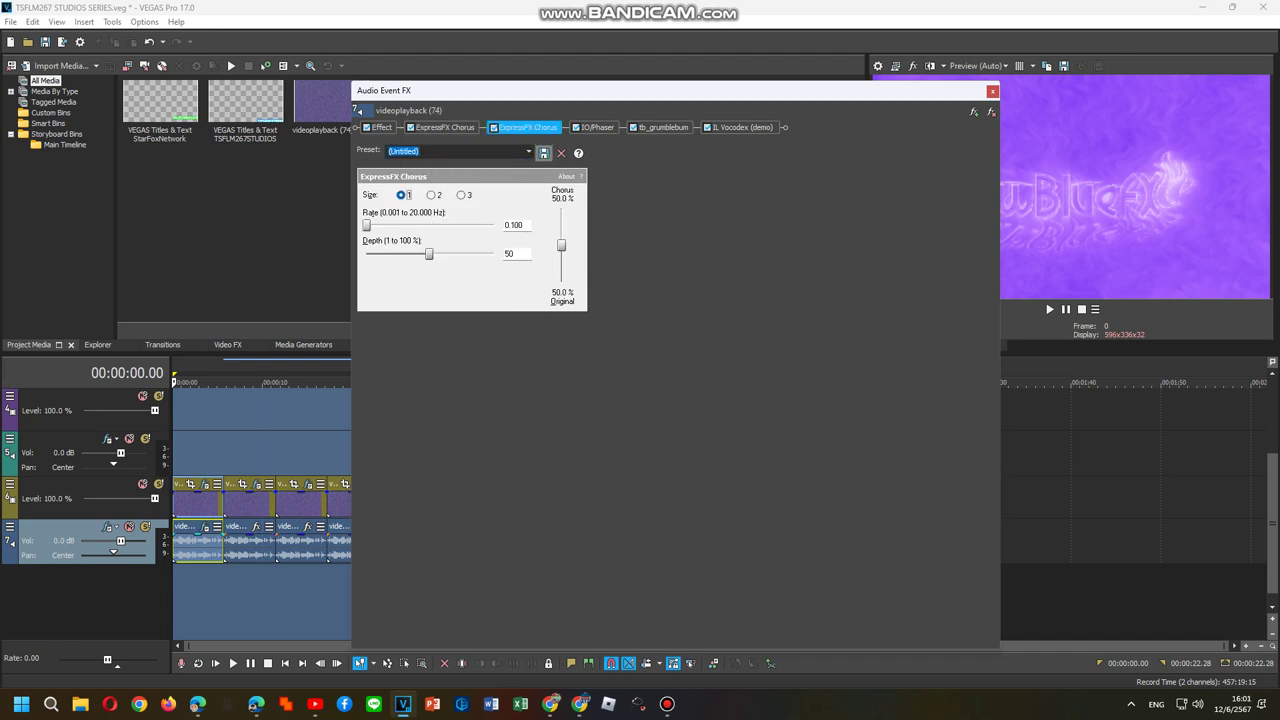
{"action": "left_click", "coordinate": [528, 151]}
{"action": "left_click", "coordinate": [430, 311]}
{"action": "left_click", "coordinate": [597, 127]}
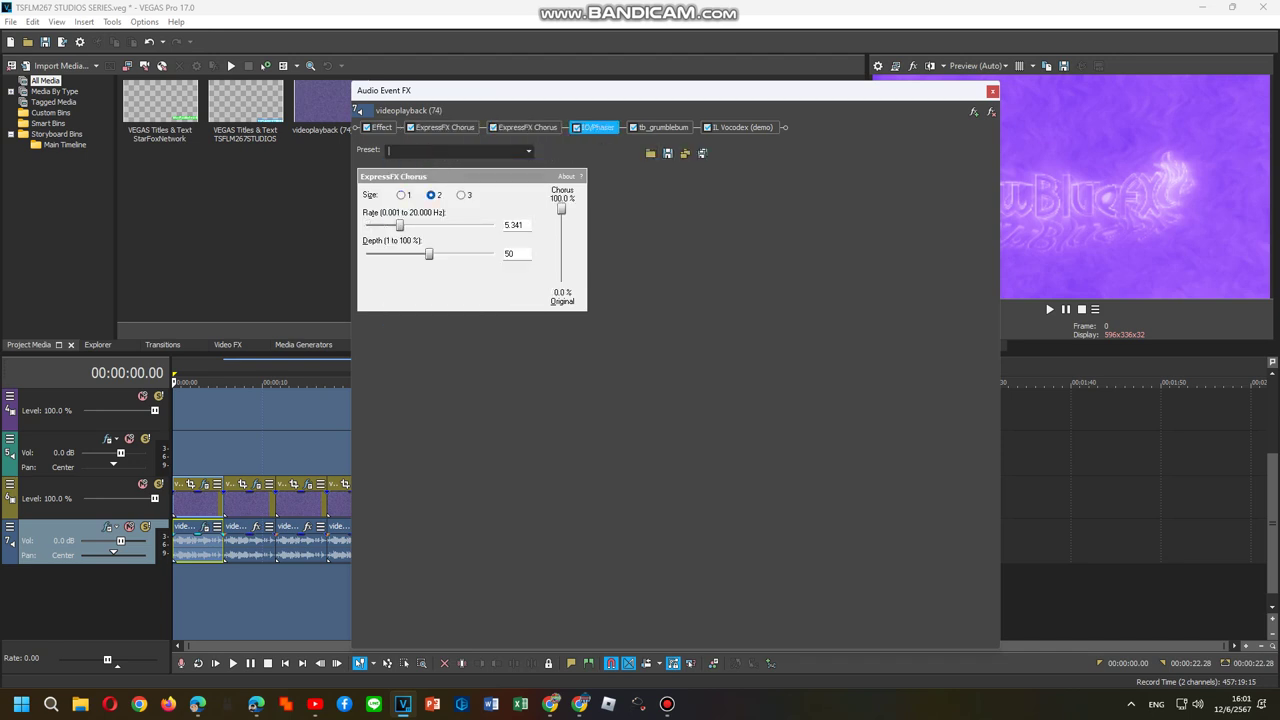
{"action": "left_click", "coordinate": [727, 151]}
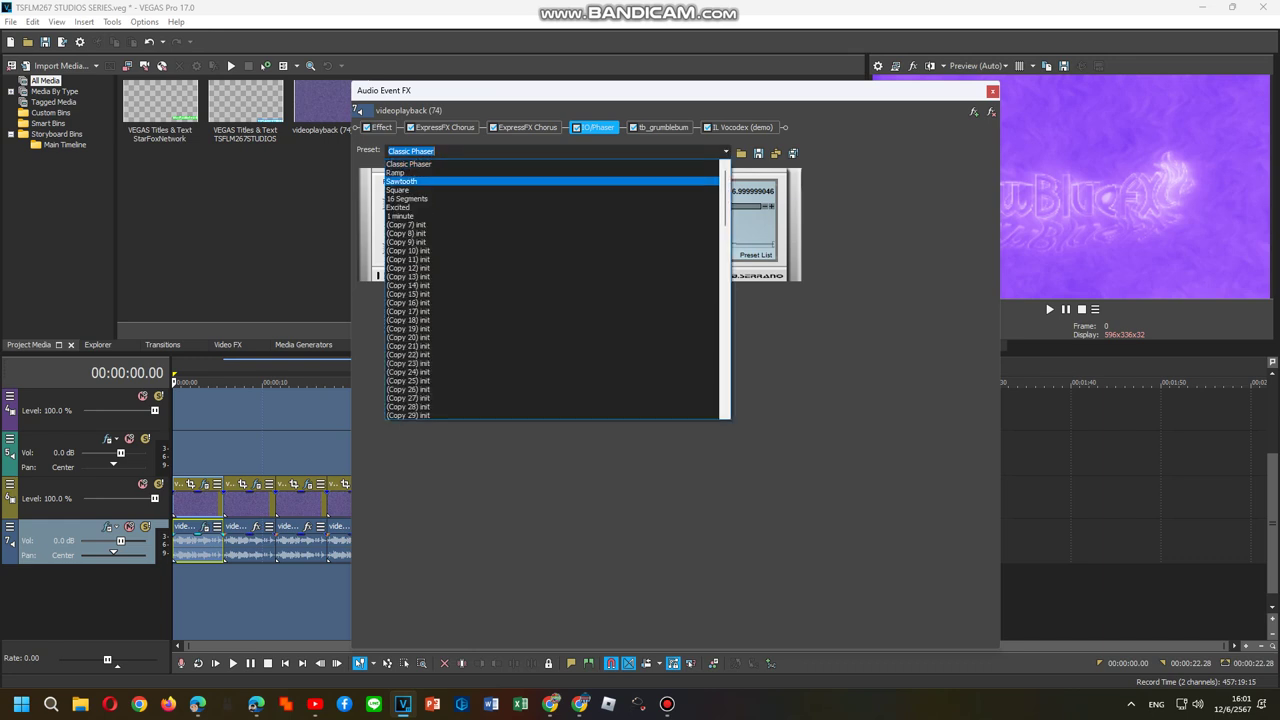
{"action": "left_click", "coordinate": [430, 185]}
{"action": "left_click", "coordinate": [663, 127]}
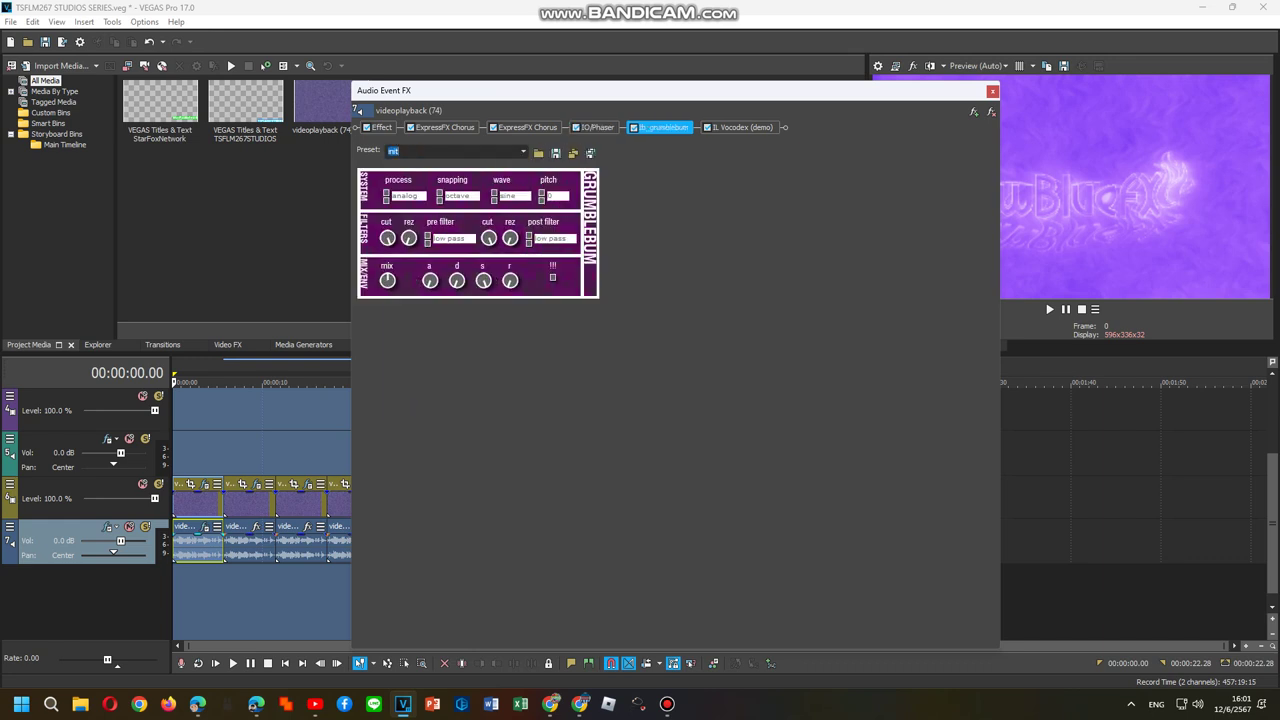
{"action": "left_click", "coordinate": [399, 151]}
{"action": "left_click", "coordinate": [741, 127]}
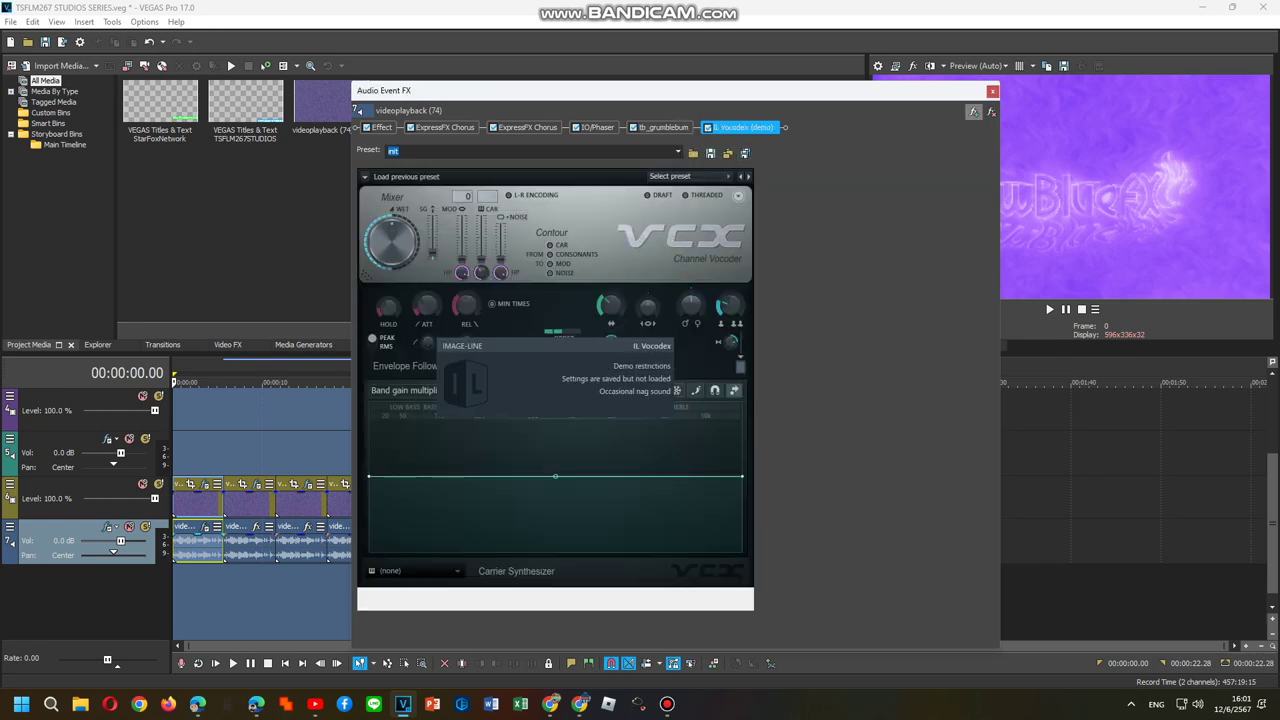
- Save the first audio clip's effect chain among the FX Packages under the name Shinyup B
{"action": "left_click", "coordinate": [973, 111]}
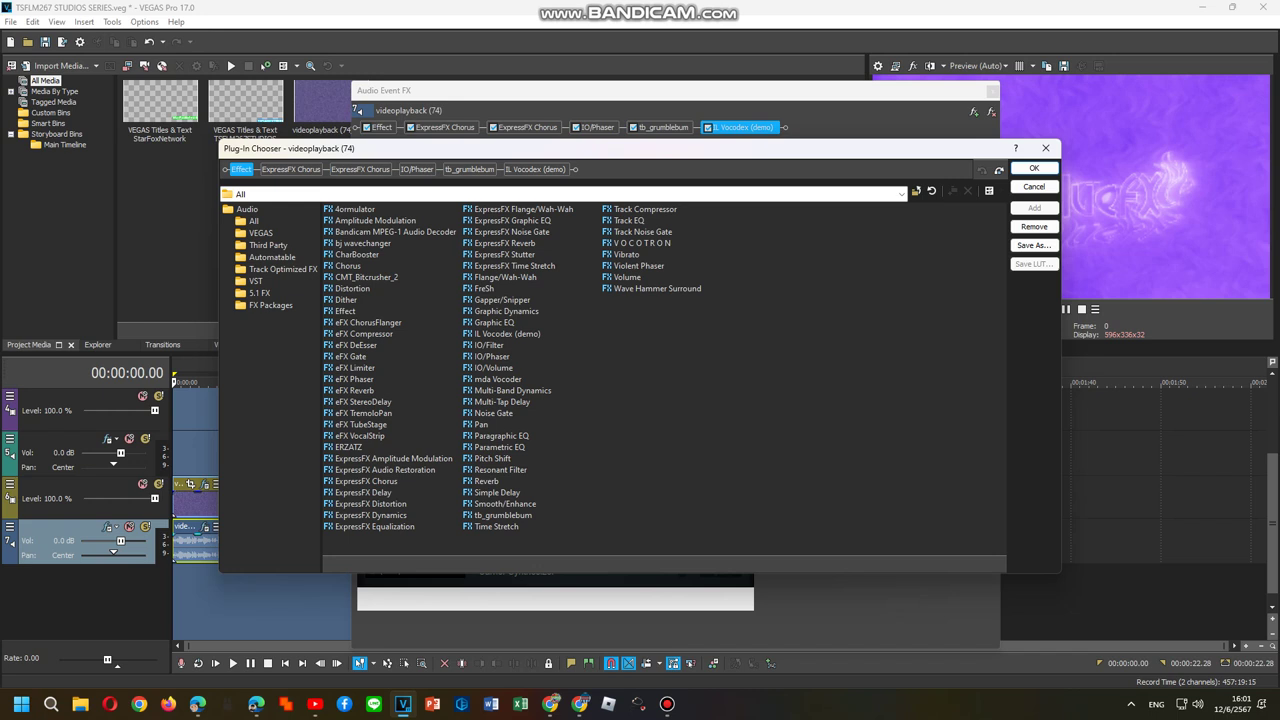
{"action": "left_click", "coordinate": [254, 221]}
{"action": "left_click", "coordinate": [270, 305]}
{"action": "left_click", "coordinate": [1034, 245]}
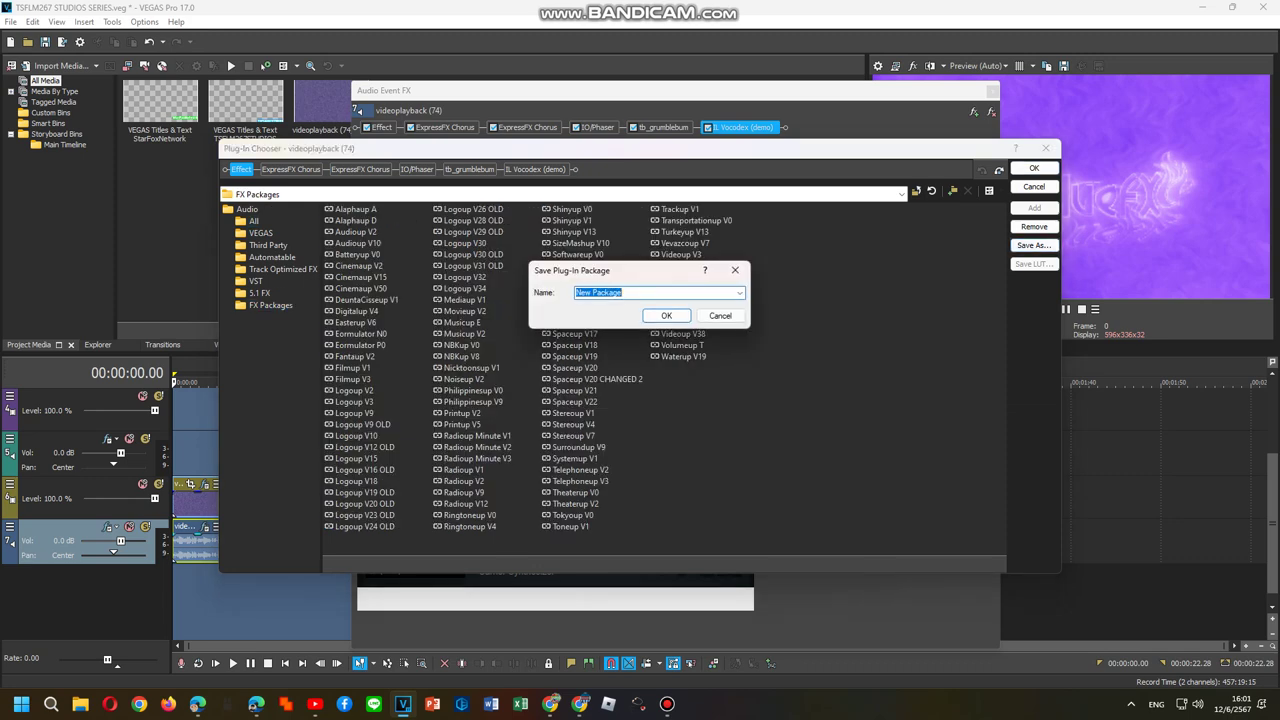
{"action": "type", "text": "Shinyup B"}
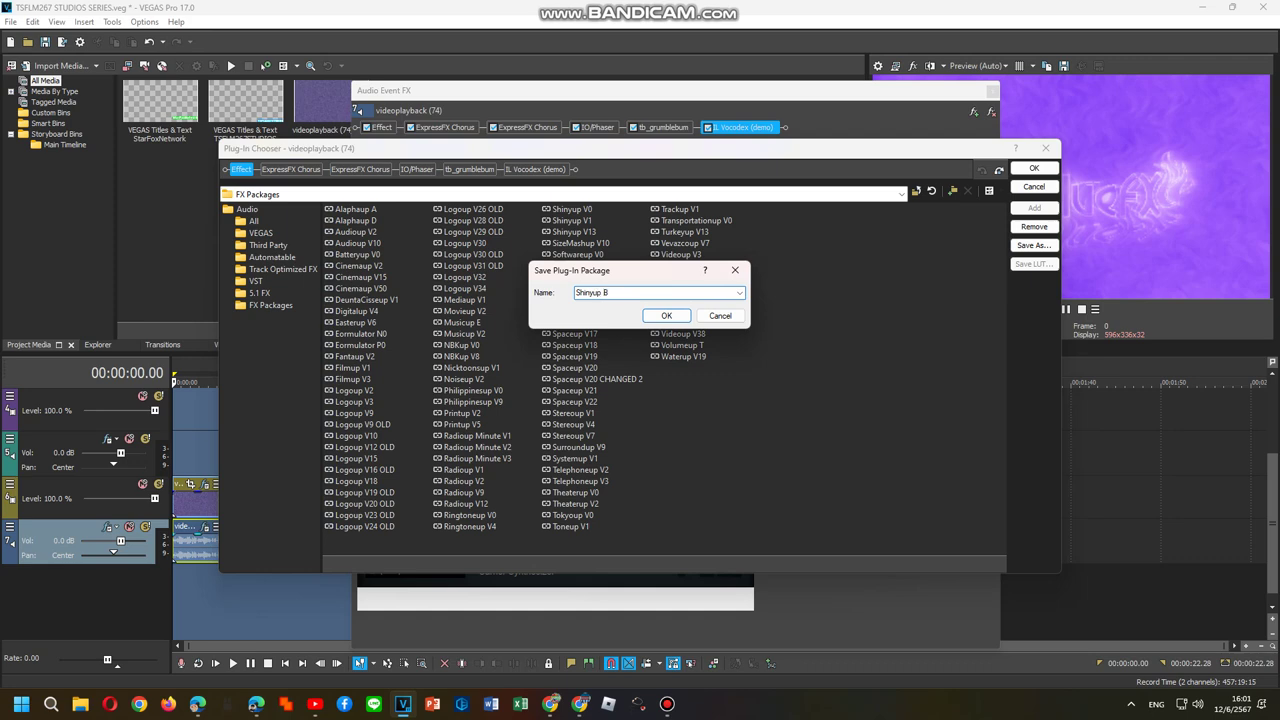